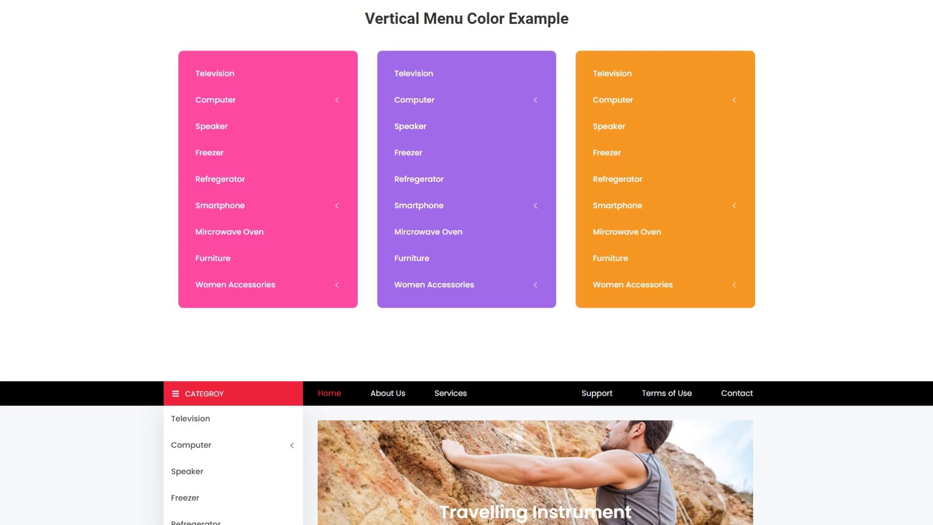
- Drop a Vertical Menu widget into the empty column beside the beauty sale banner
{"action": "scroll", "coordinate": [467, 263], "scroll_direction": "down", "scroll_amount": 3}
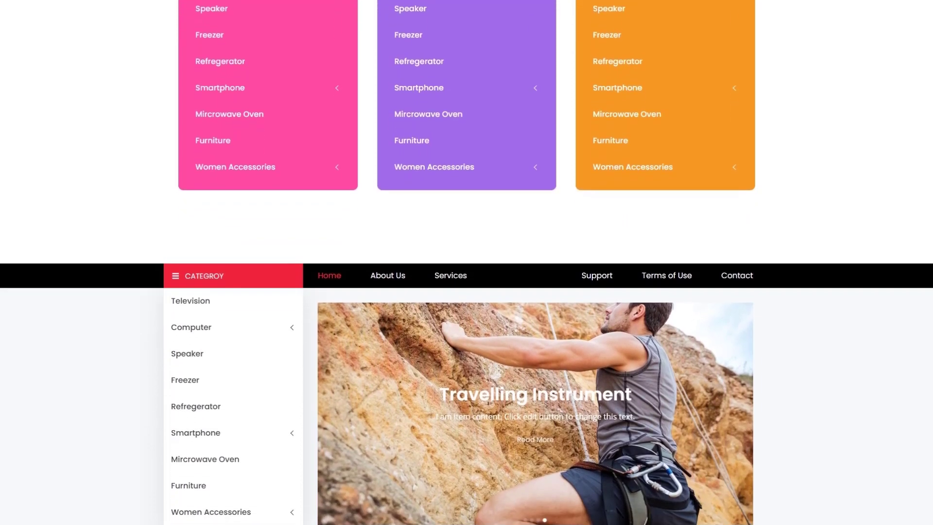
{"action": "scroll", "coordinate": [467, 262], "scroll_direction": "down", "scroll_amount": 3}
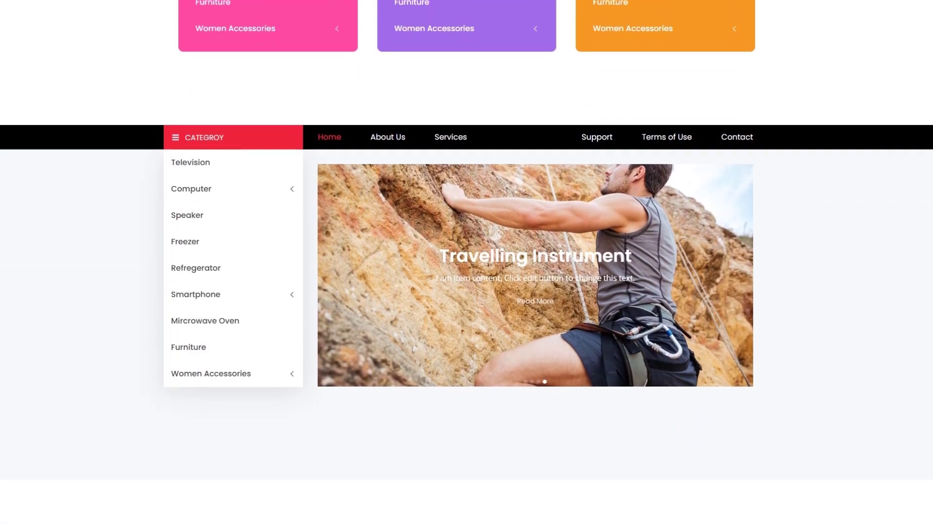
{"action": "scroll", "coordinate": [466, 263], "scroll_direction": "down", "scroll_amount": 3}
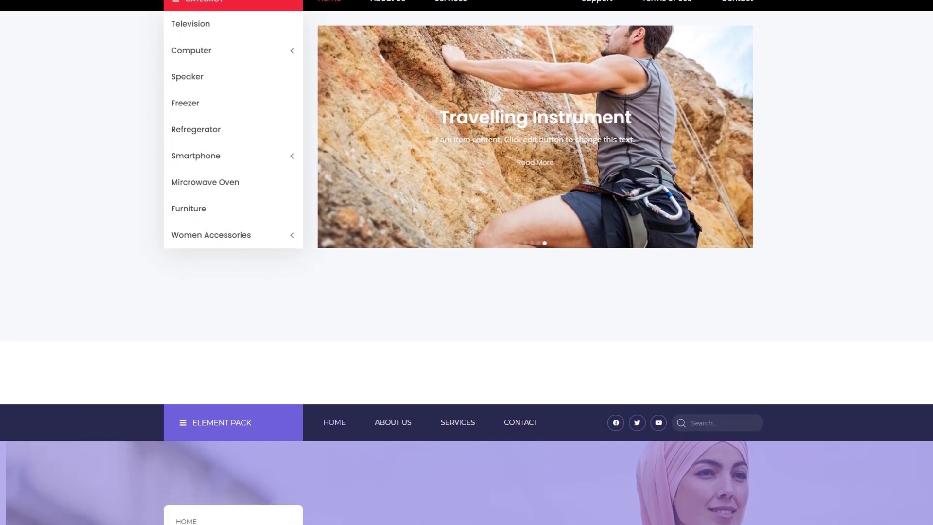
{"action": "scroll", "coordinate": [466, 262], "scroll_direction": "down", "scroll_amount": 3}
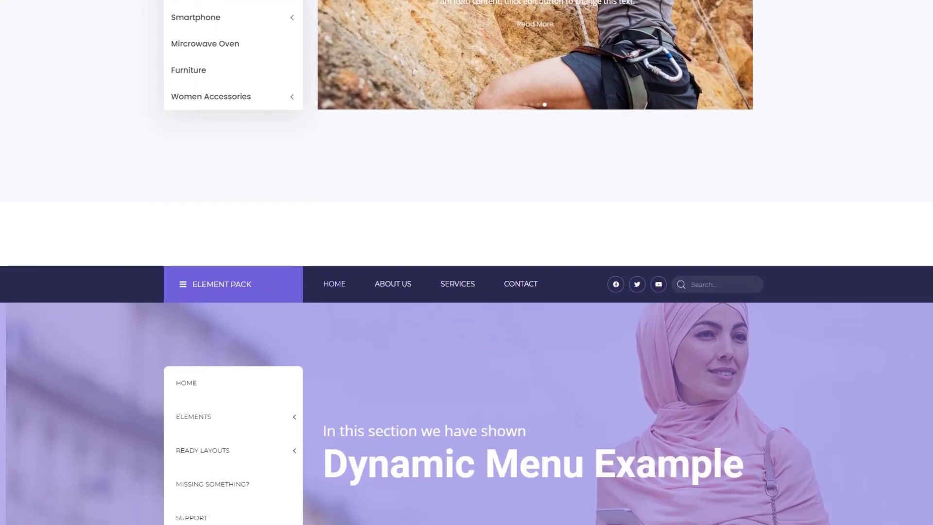
{"action": "scroll", "coordinate": [467, 263], "scroll_direction": "down", "scroll_amount": 3}
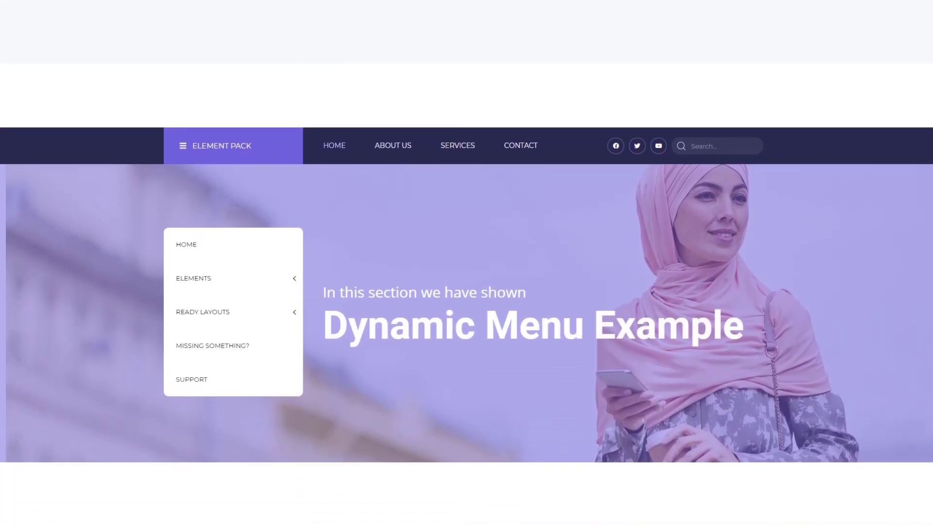
{"action": "scroll", "coordinate": [467, 262], "scroll_direction": "down", "scroll_amount": 3}
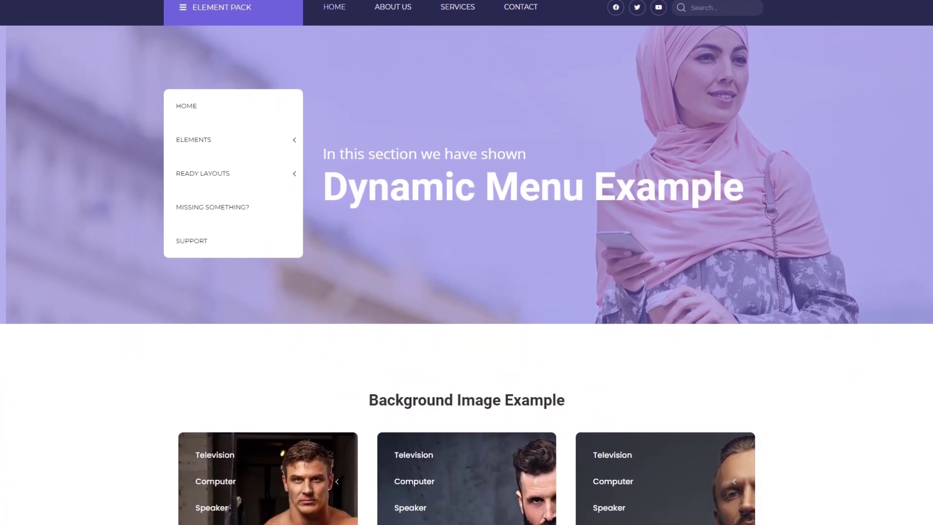
{"action": "scroll", "coordinate": [467, 262], "scroll_direction": "down", "scroll_amount": 3}
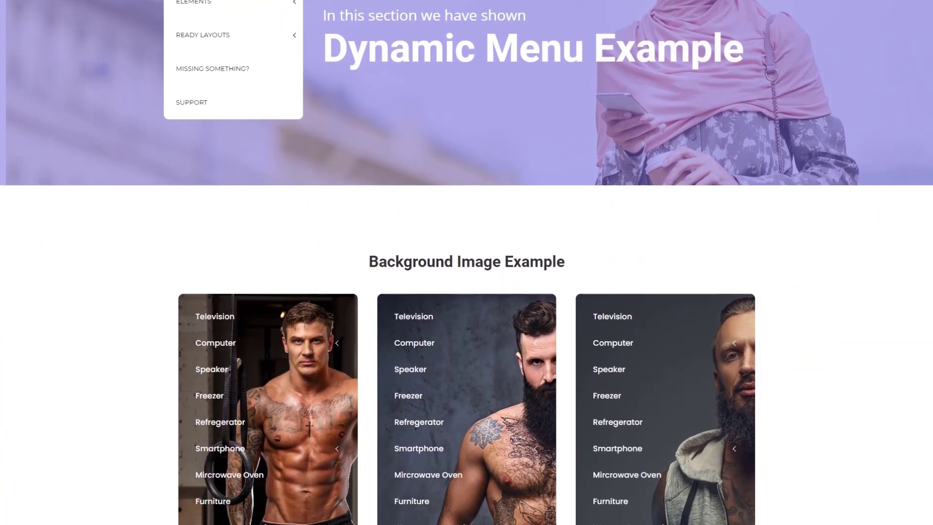
{"action": "scroll", "coordinate": [466, 262], "scroll_direction": "down", "scroll_amount": 3}
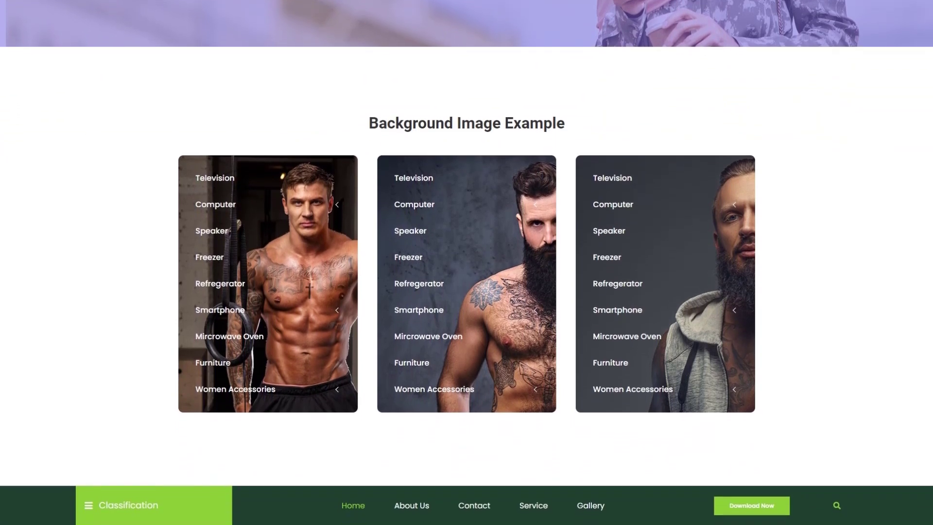
{"action": "scroll", "coordinate": [467, 263], "scroll_direction": "down", "scroll_amount": 3}
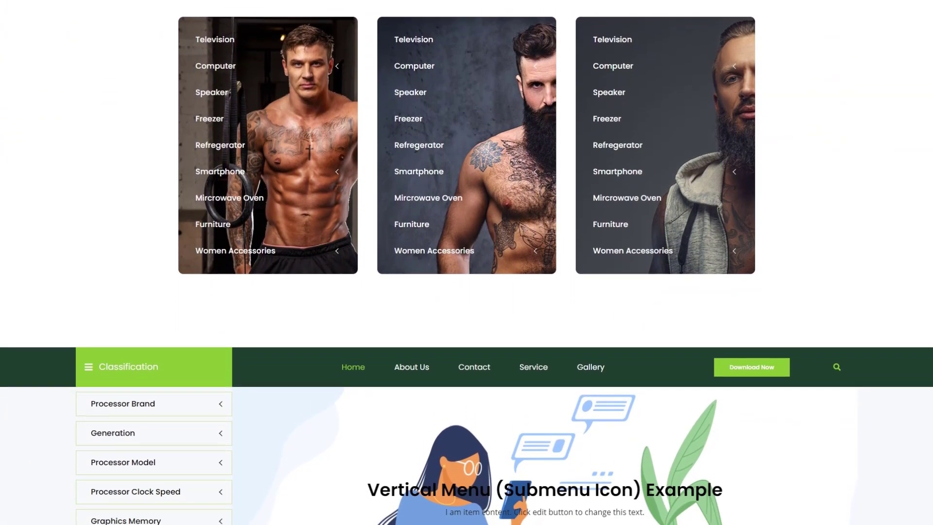
{"action": "scroll", "coordinate": [467, 262], "scroll_direction": "down", "scroll_amount": 3}
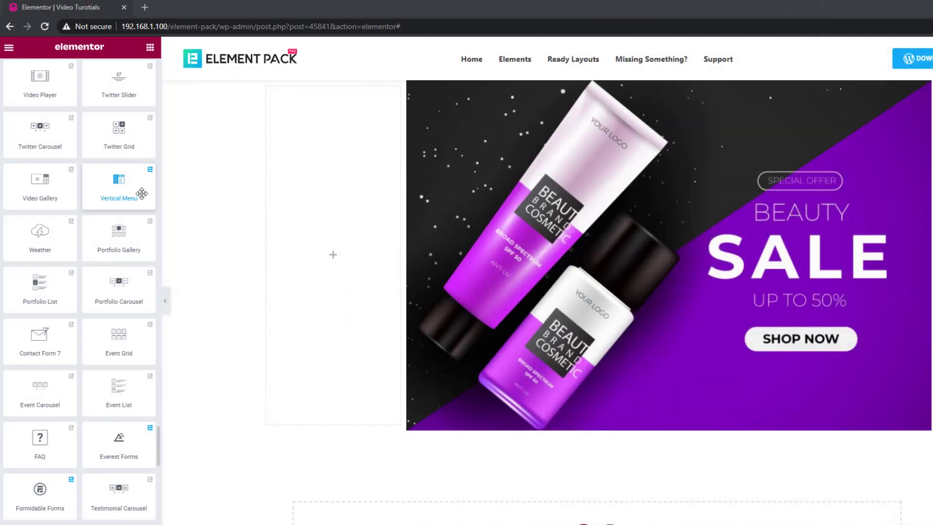
{"action": "left_click_drag", "start_coordinate": [142, 193], "coordinate": [371, 240]}
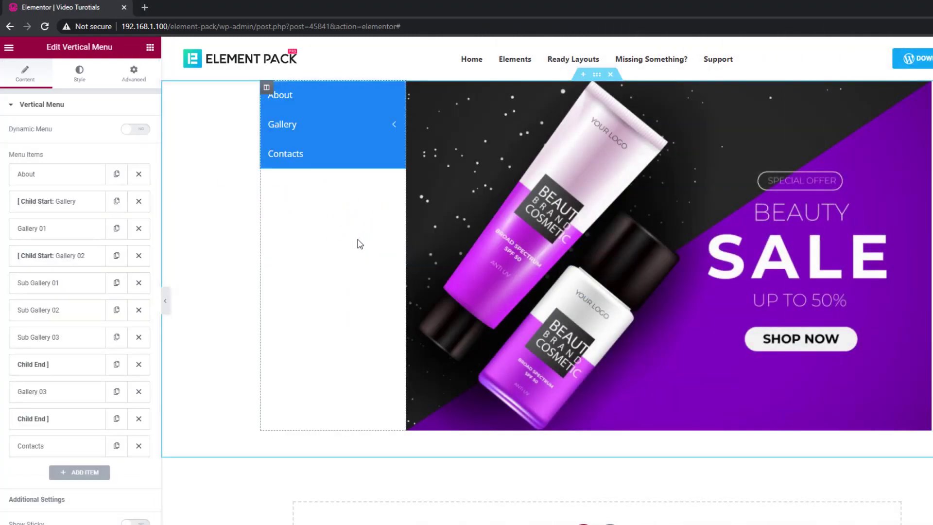
{"action": "mouse_move", "coordinate": [340, 125]}
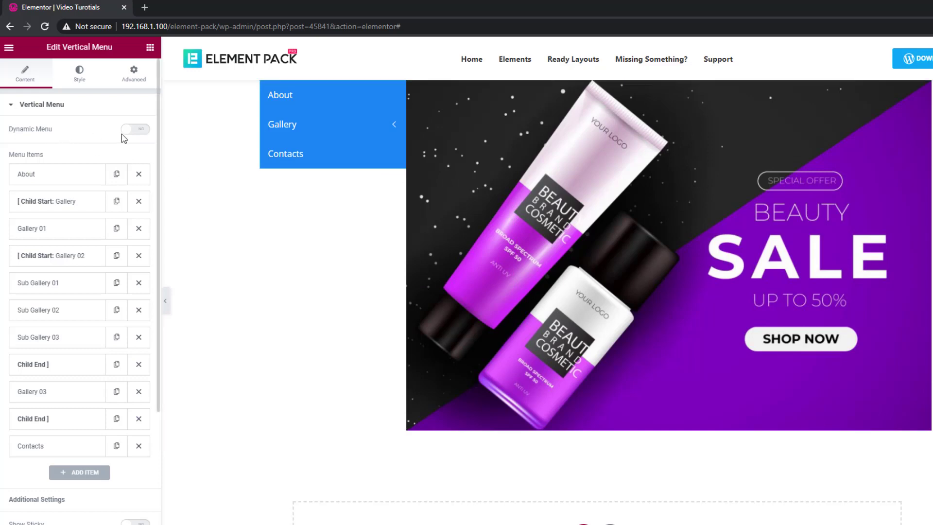
- Turn on Dynamic Menu and choose Main Menu as the menu source
{"action": "left_click", "coordinate": [136, 129]}
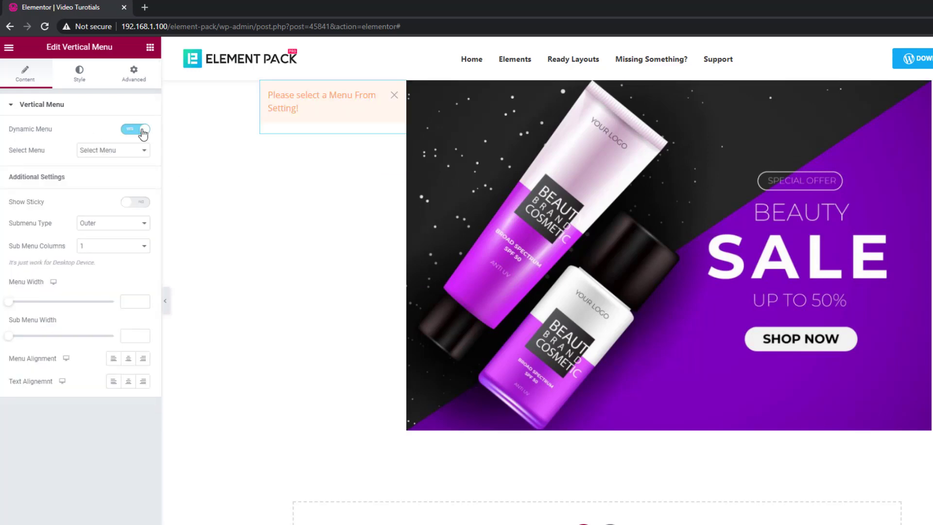
{"action": "left_click", "coordinate": [134, 152]}
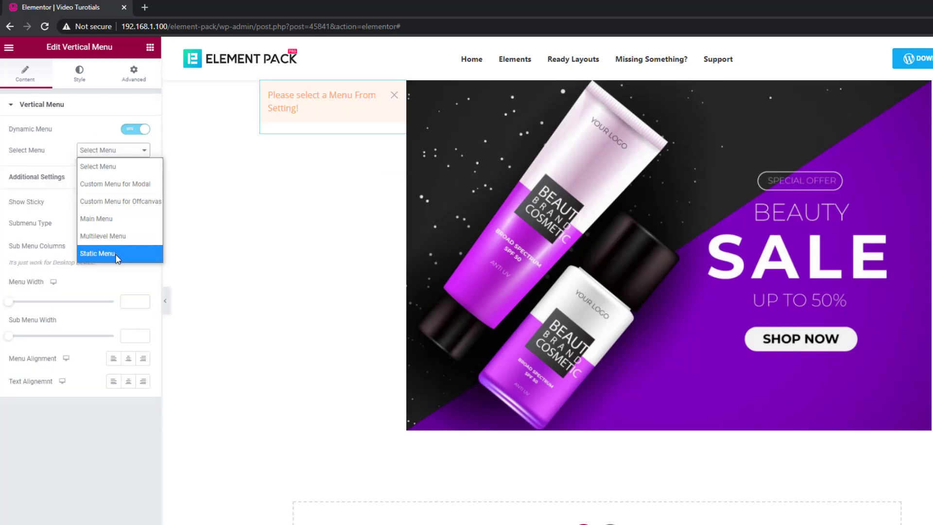
{"action": "left_click", "coordinate": [118, 222]}
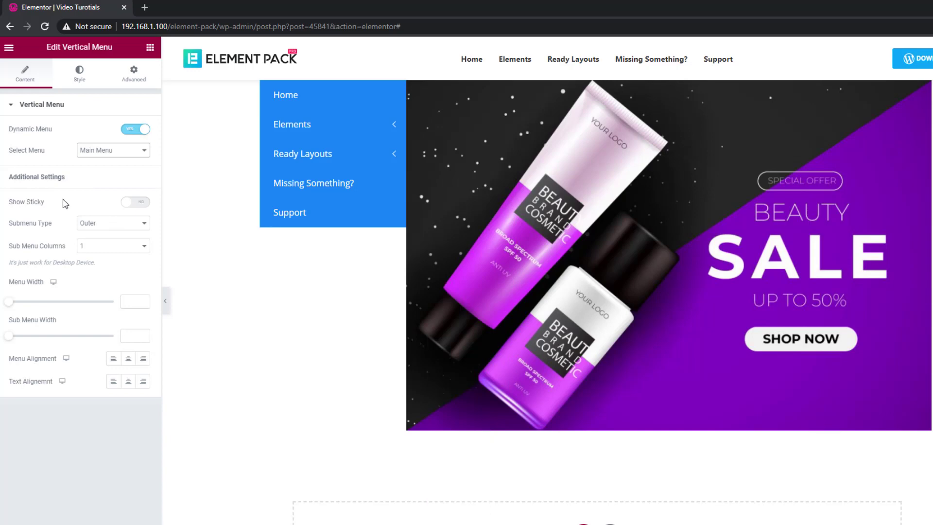
- Set Show Sticky to Yes and scroll the preview to test the pinned menu
{"action": "left_click", "coordinate": [144, 206]}
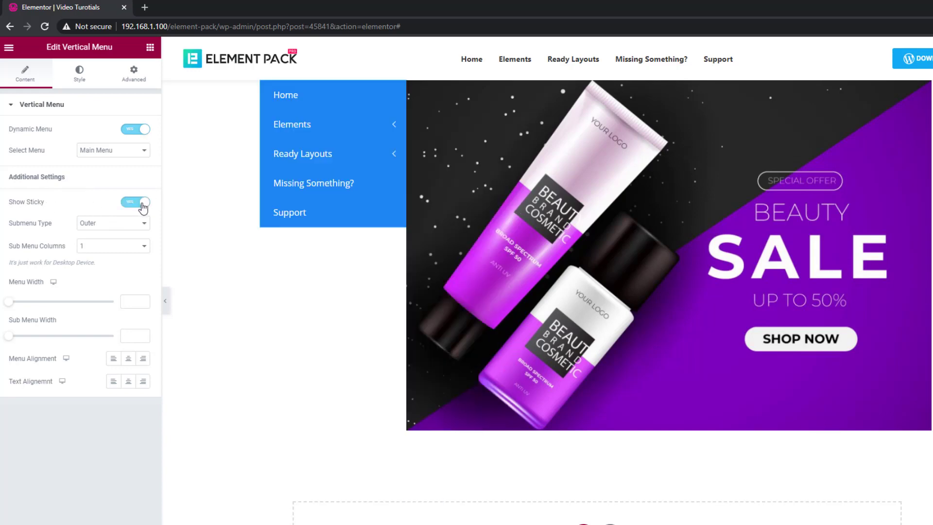
{"action": "scroll", "coordinate": [702, 260], "scroll_direction": "down", "scroll_amount": 3}
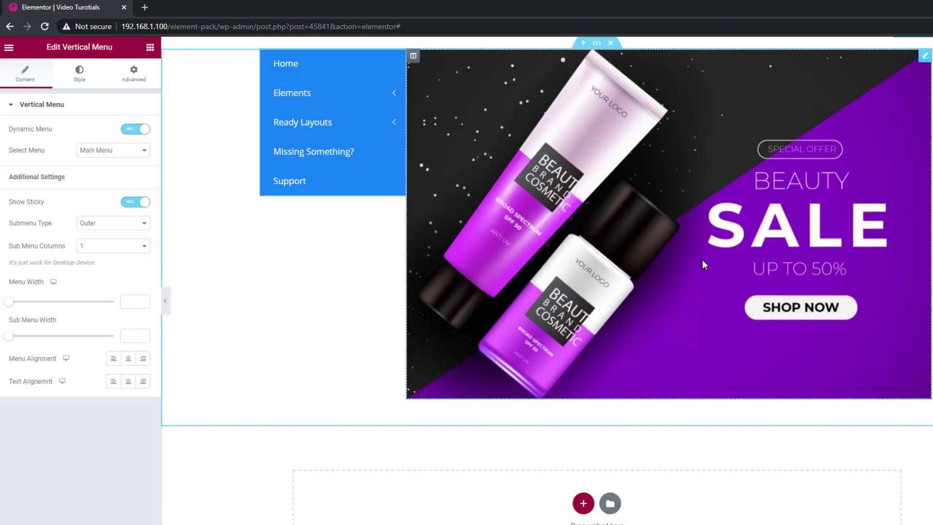
{"action": "scroll", "coordinate": [704, 265], "scroll_direction": "up", "scroll_amount": 3}
{"action": "scroll", "coordinate": [704, 265], "scroll_direction": "down", "scroll_amount": 2}
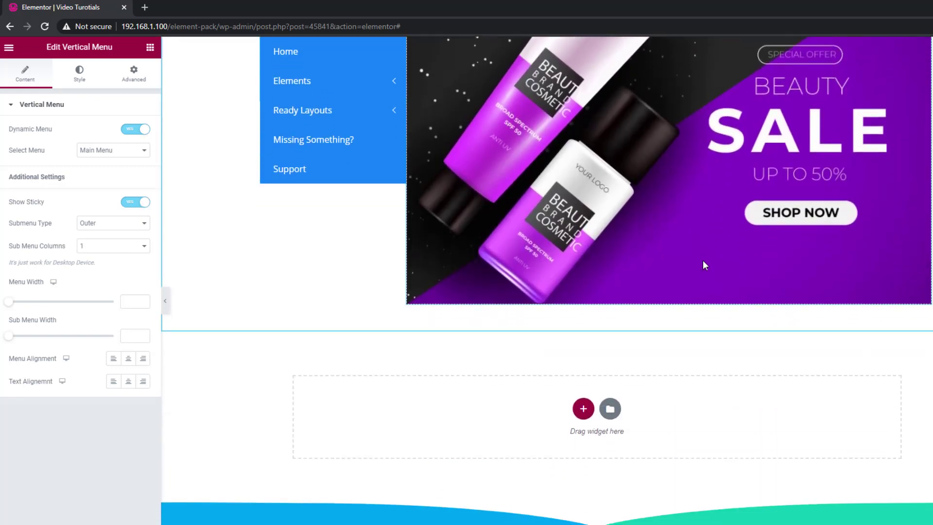
{"action": "scroll", "coordinate": [704, 265], "scroll_direction": "up", "scroll_amount": 2}
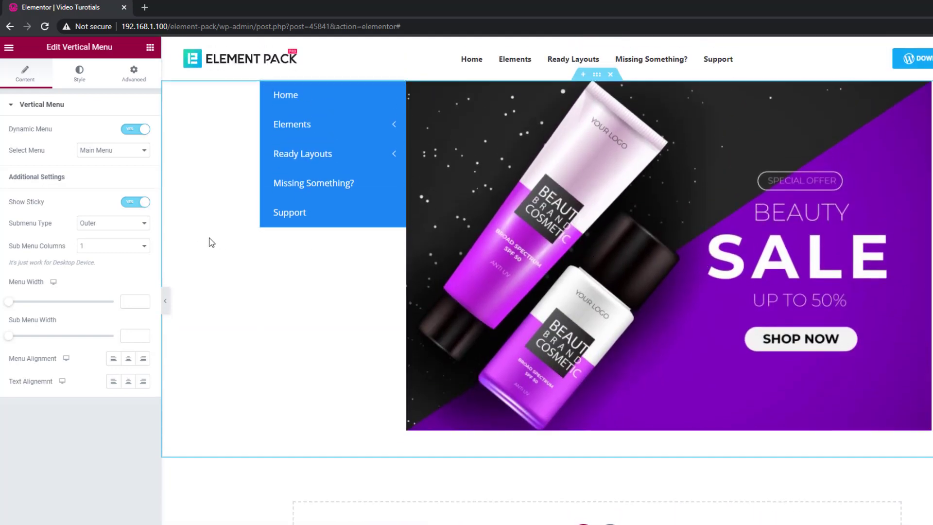
- Try the Inner submenu type on the Elements submenu, then revert to Outer
{"action": "left_click", "coordinate": [128, 225]}
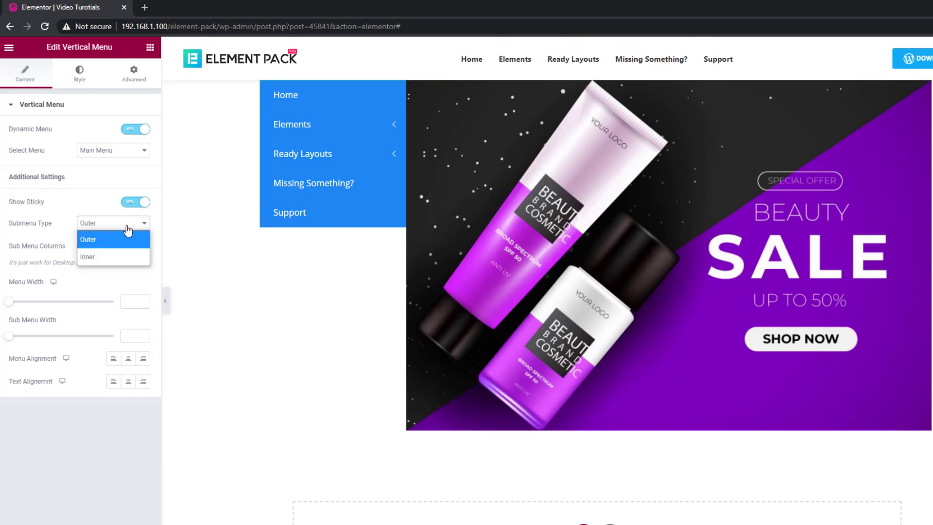
{"action": "left_click", "coordinate": [119, 257]}
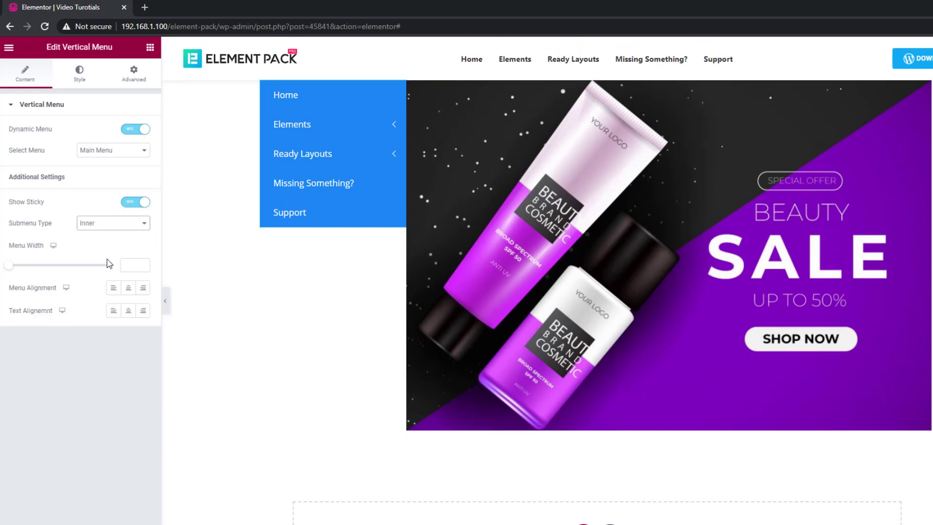
{"action": "left_click", "coordinate": [396, 128]}
{"action": "left_click", "coordinate": [395, 128]}
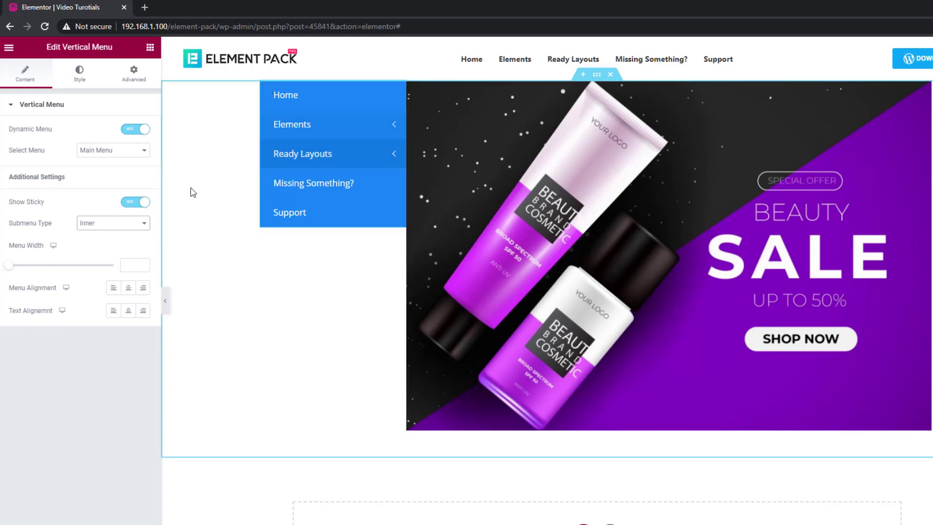
{"action": "left_click", "coordinate": [109, 225]}
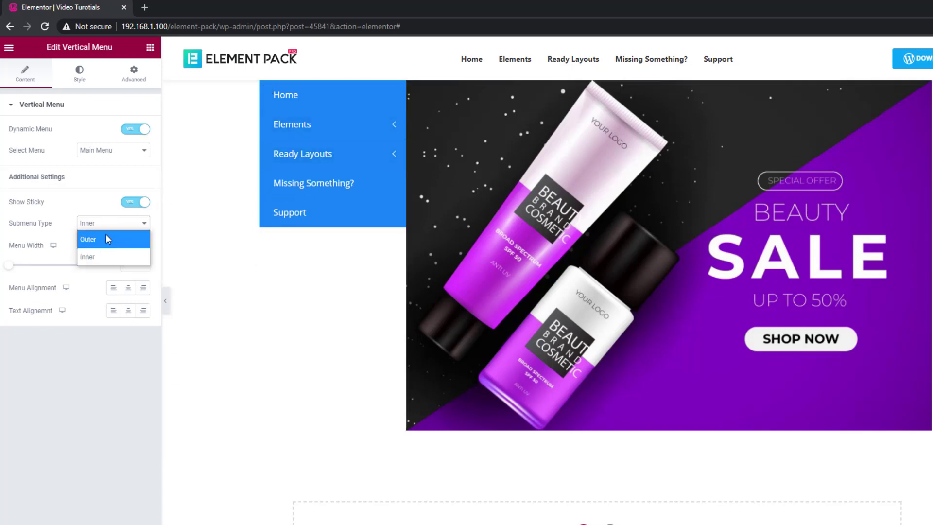
{"action": "left_click", "coordinate": [106, 235]}
- Set Sub Menu Columns to 2 with width 600, then align item text center, then left
{"action": "left_click", "coordinate": [100, 250]}
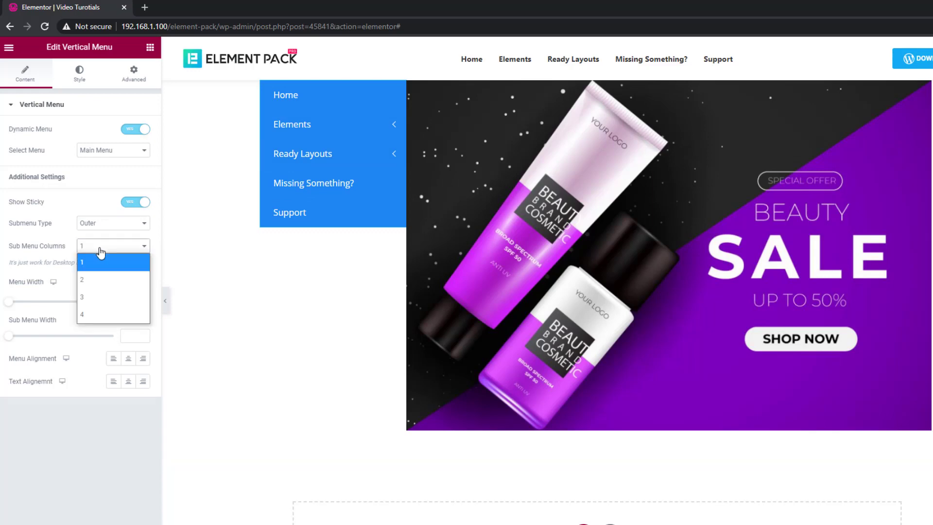
{"action": "left_click", "coordinate": [99, 284]}
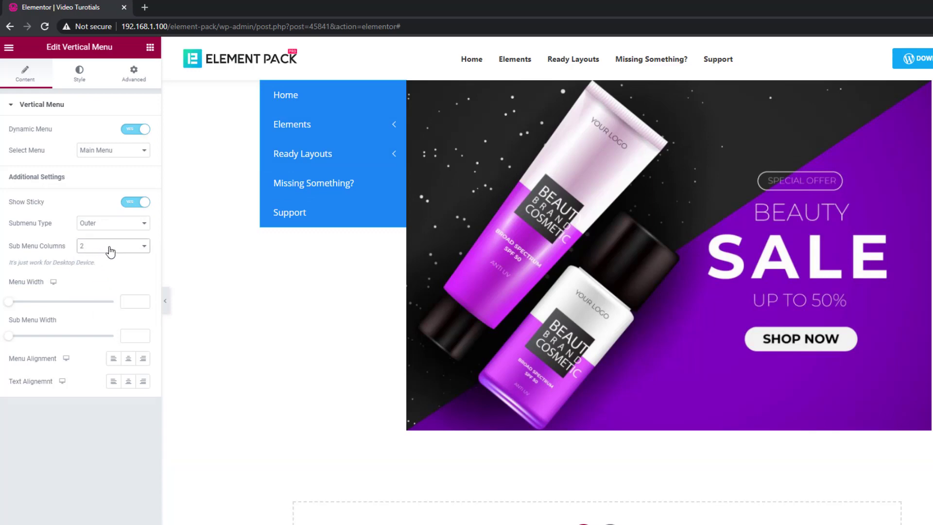
{"action": "left_click", "coordinate": [130, 335]}
{"action": "type", "text": "600"}
{"action": "mouse_move", "coordinate": [376, 138]}
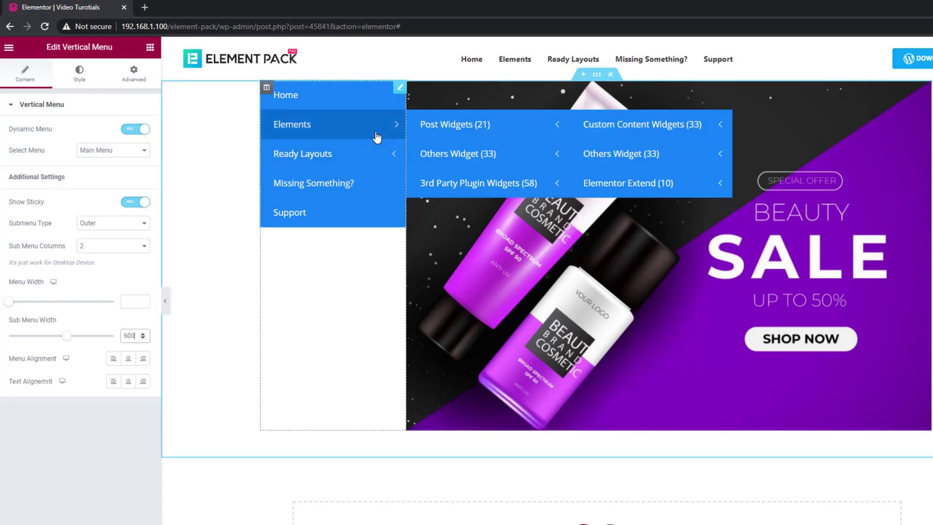
{"action": "left_click", "coordinate": [128, 383]}
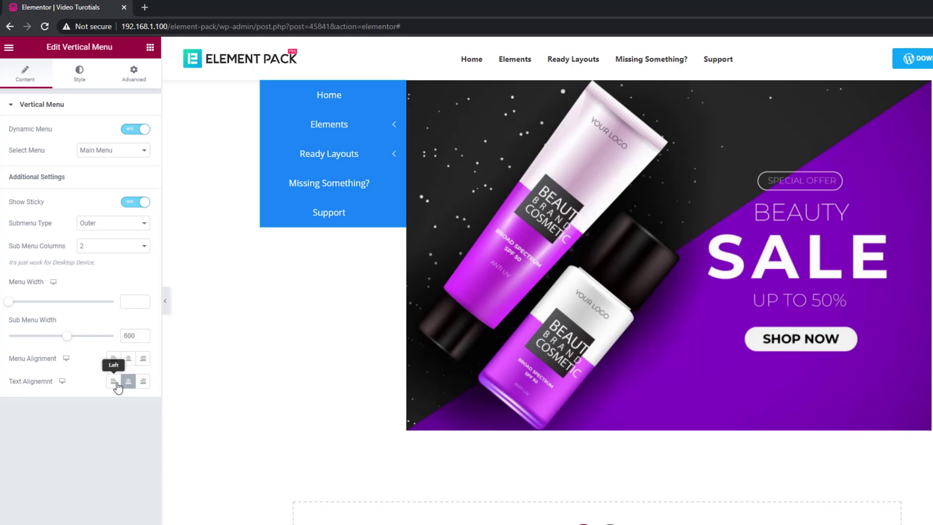
{"action": "left_click", "coordinate": [115, 384]}
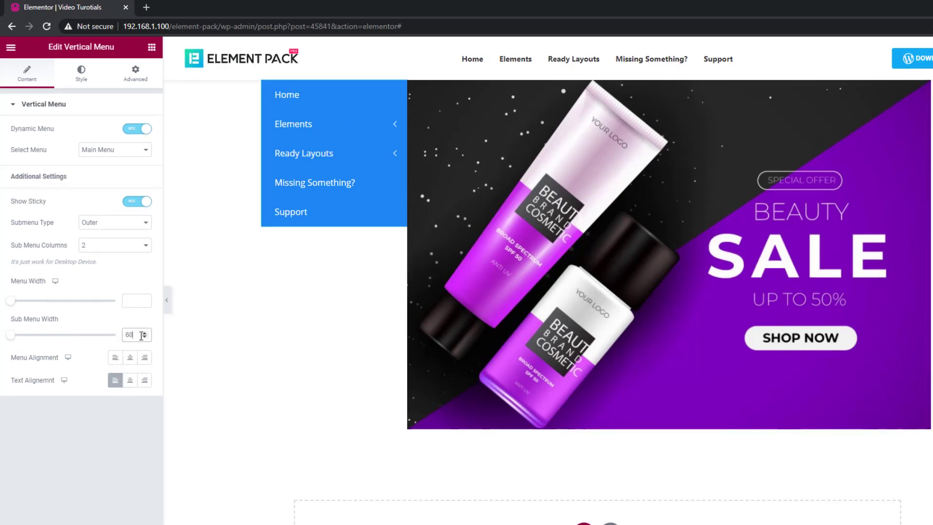
{"action": "left_click", "coordinate": [115, 245]}
- Reset submenus to one column and turn off Show Sticky and Dynamic Menu
{"action": "left_click", "coordinate": [103, 261]}
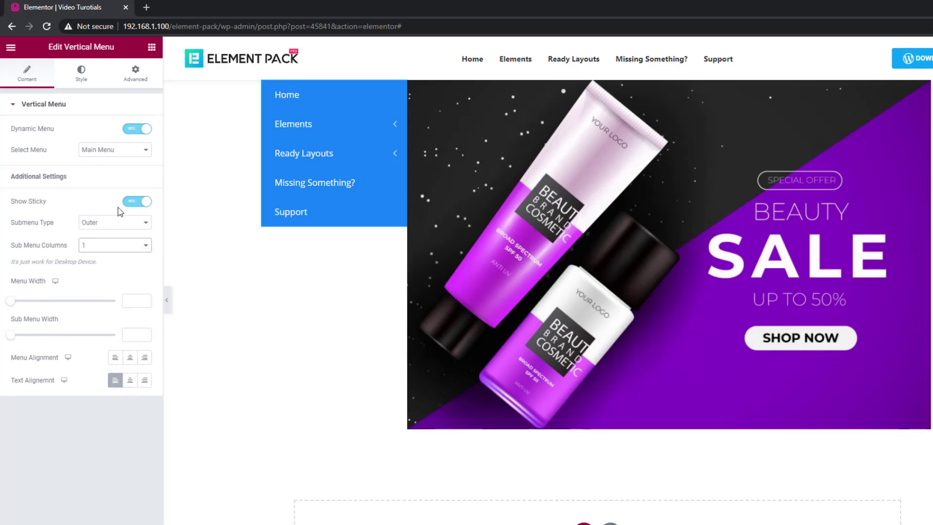
{"action": "left_click", "coordinate": [131, 202]}
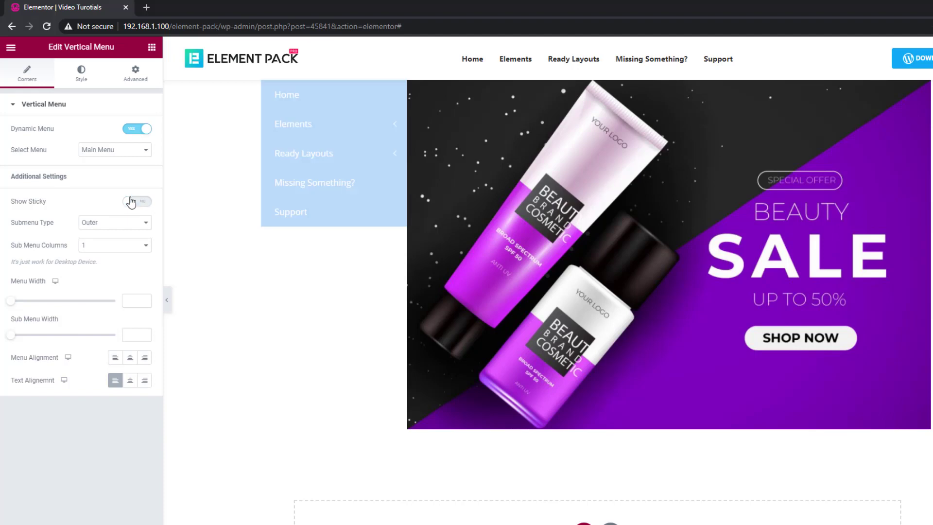
{"action": "left_click", "coordinate": [131, 129]}
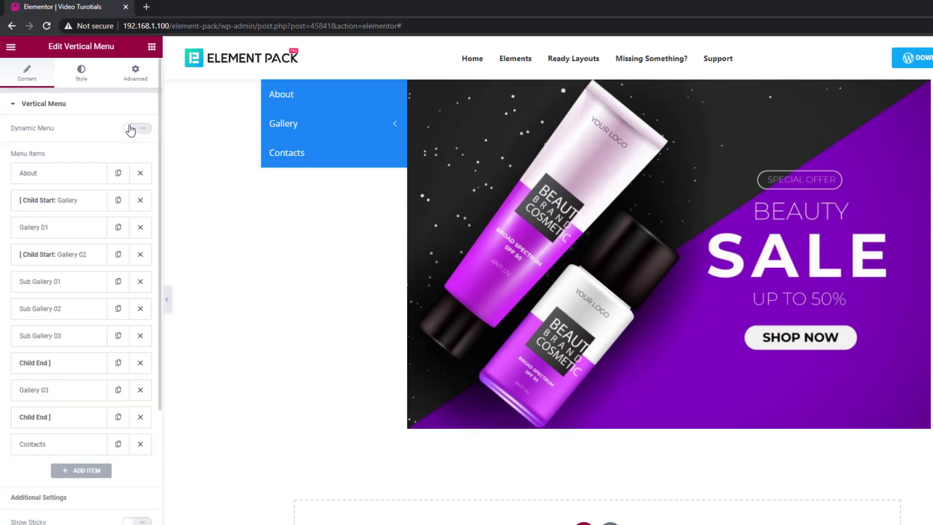
- Rename About to Women Accessories and add a duplicate titled Television
{"action": "left_click", "coordinate": [66, 180]}
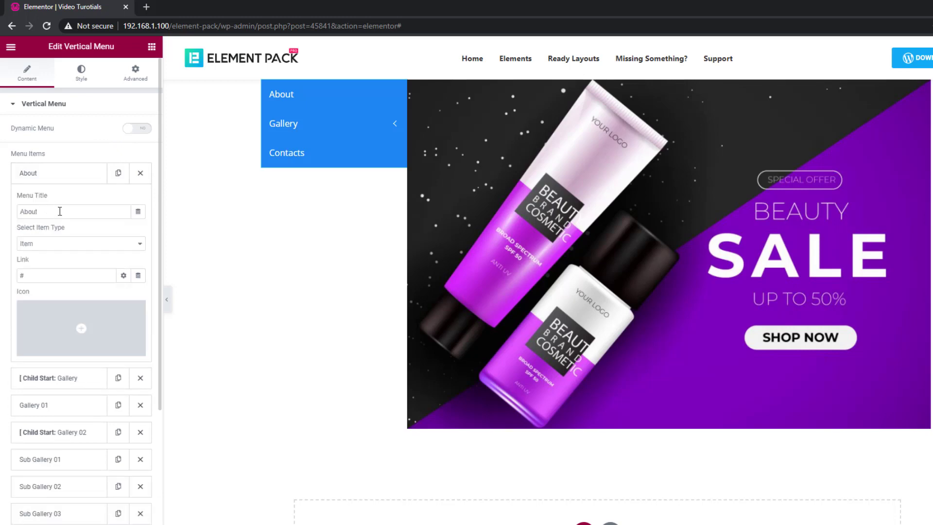
{"action": "left_click_drag", "start_coordinate": [60, 212], "coordinate": [28, 211]}
{"action": "type", "text": "Women"}
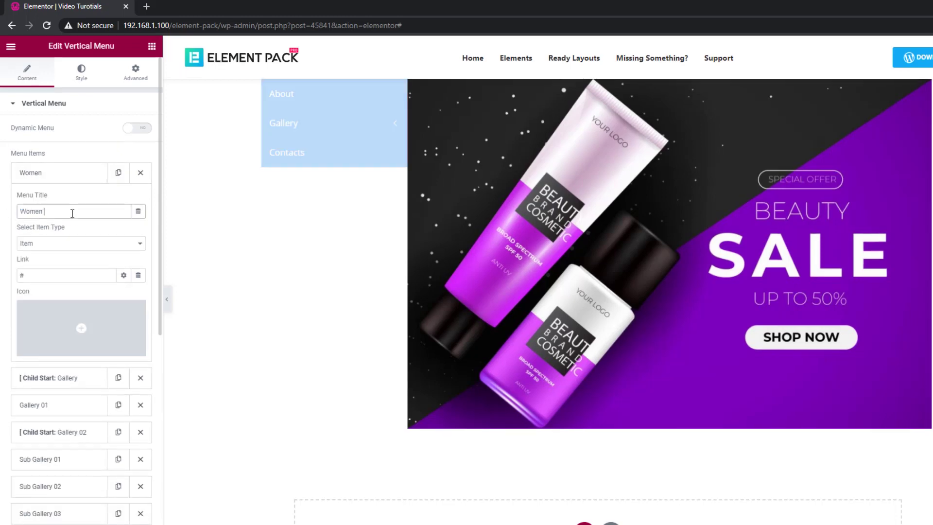
{"action": "type", "text": " Accessories"}
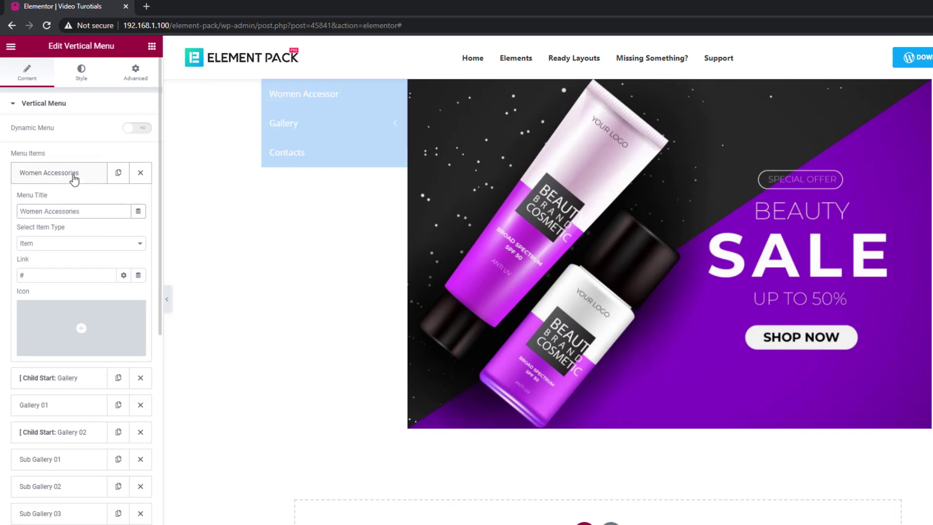
{"action": "left_click", "coordinate": [118, 172]}
{"action": "left_click_drag", "start_coordinate": [82, 238], "coordinate": [15, 243]}
{"action": "type", "text": "Television"}
{"action": "left_click", "coordinate": [46, 208]}
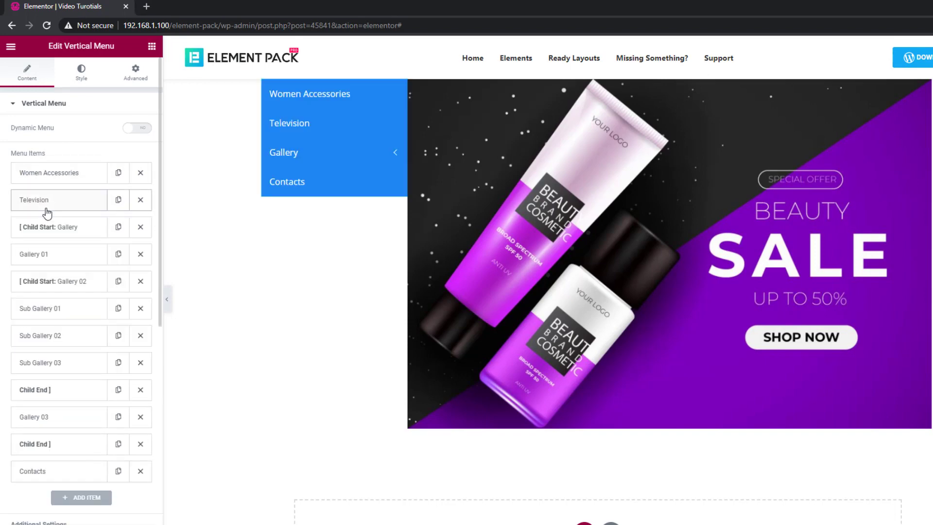
- Retitle the Gallery submenu item Television and rename the copied item Computer
{"action": "left_click", "coordinate": [73, 227]}
{"action": "left_click_drag", "start_coordinate": [54, 266], "coordinate": [8, 266]}
{"action": "type", "text": "Television"}
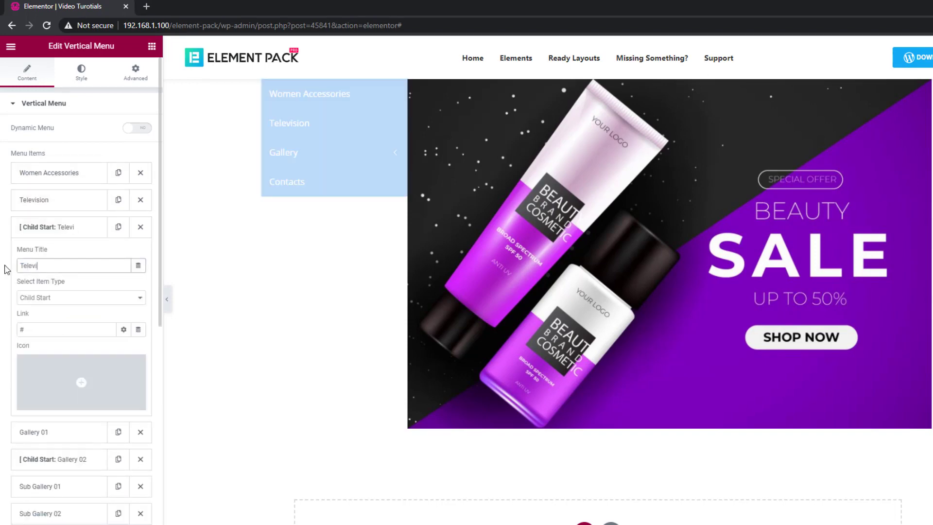
{"action": "left_click", "coordinate": [13, 200]}
{"action": "left_click_drag", "start_coordinate": [68, 239], "coordinate": [7, 246]}
{"action": "type", "text": "Computer"}
{"action": "left_click", "coordinate": [56, 206]}
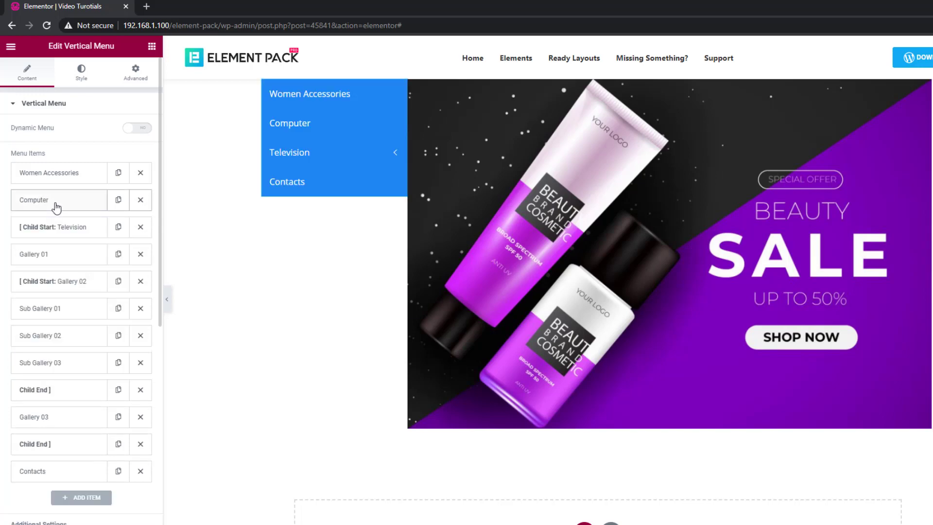
- Rename Contacts to Speaker and add a duplicate titled Freezer
{"action": "left_click", "coordinate": [54, 471]}
{"action": "double_click", "coordinate": [79, 296]}
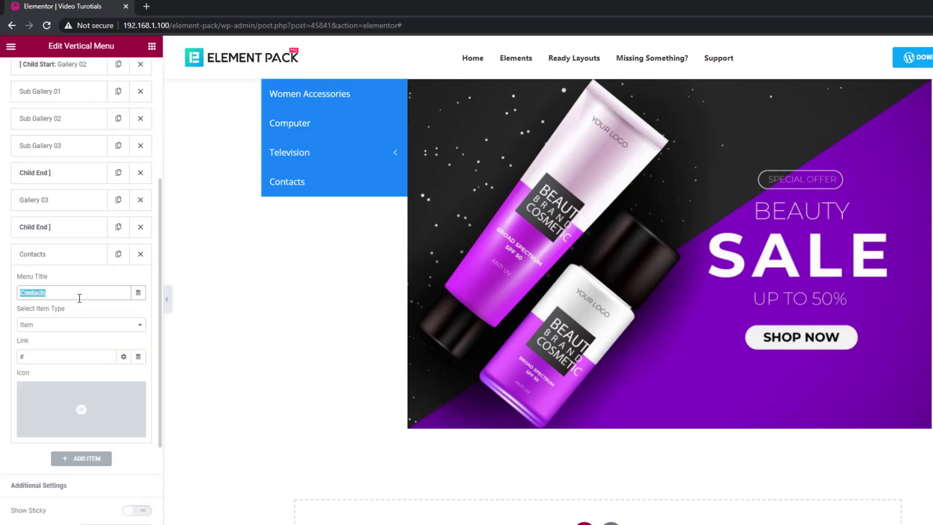
{"action": "type", "text": "Speaker"}
{"action": "left_click", "coordinate": [118, 254]}
{"action": "double_click", "coordinate": [62, 320]}
{"action": "type", "text": "Freezer"}
{"action": "left_click", "coordinate": [58, 281]}
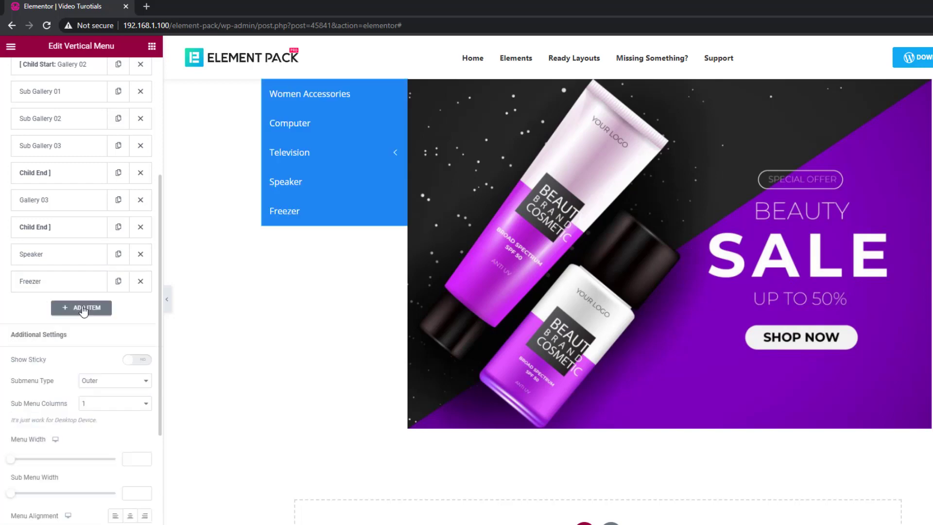
- Add Refrigerator and Smartphone items by duplicating the previous entries
{"action": "left_click", "coordinate": [118, 281]}
{"action": "double_click", "coordinate": [37, 347]}
{"action": "type", "text": "Refregerator"}
{"action": "left_click", "coordinate": [42, 308]}
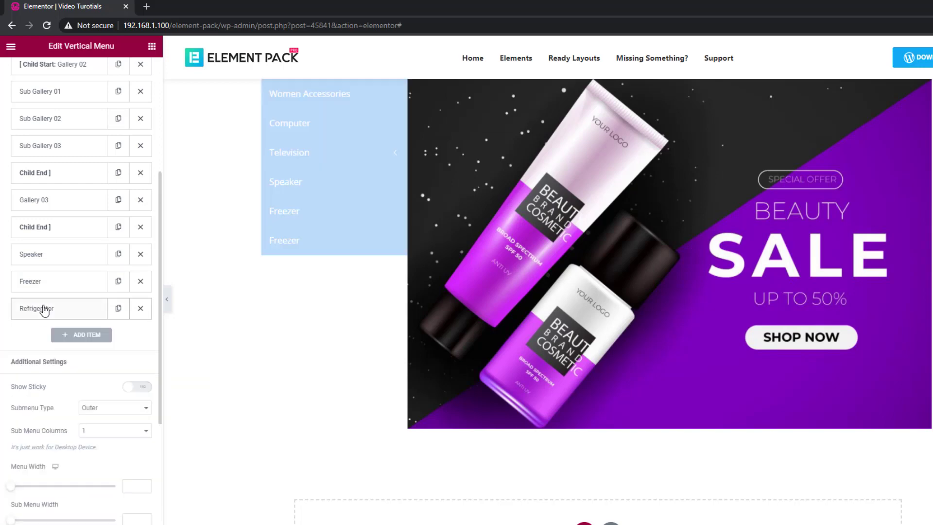
{"action": "left_click", "coordinate": [118, 308]}
{"action": "double_click", "coordinate": [37, 373]}
{"action": "type", "text": "Smartphone"}
{"action": "left_click", "coordinate": [42, 335]}
- Add Microwave Oven and Furniture items by duplicating the previous entries
{"action": "left_click", "coordinate": [118, 335]}
{"action": "double_click", "coordinate": [19, 403]}
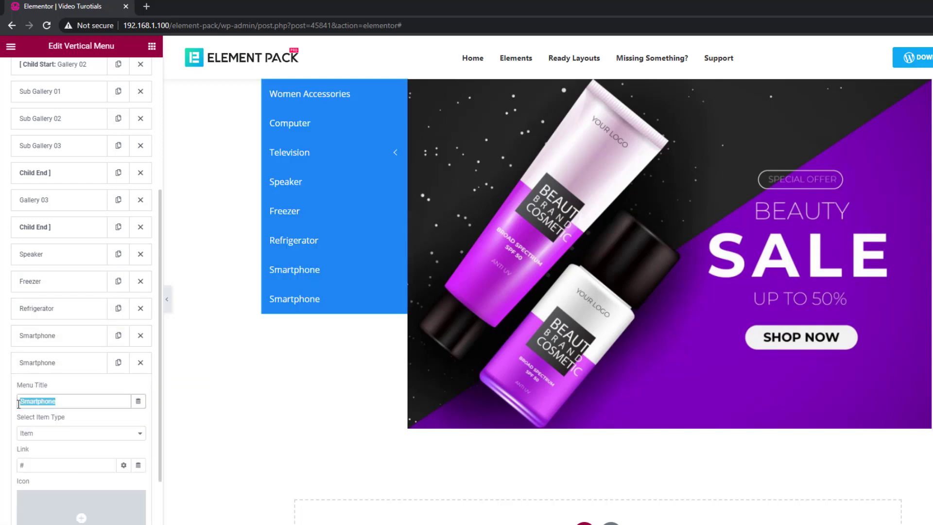
{"action": "type", "text": "MI"}
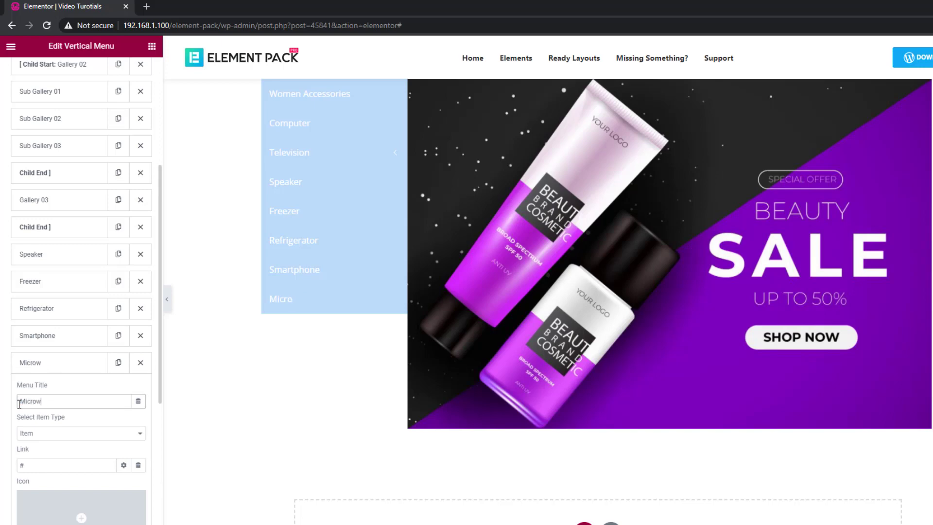
{"action": "type", "text": "crowave Oven"}
{"action": "left_click", "coordinate": [41, 362]}
{"action": "left_click", "coordinate": [118, 363]}
{"action": "double_click", "coordinate": [19, 428]}
{"action": "type", "text": "Furniture"}
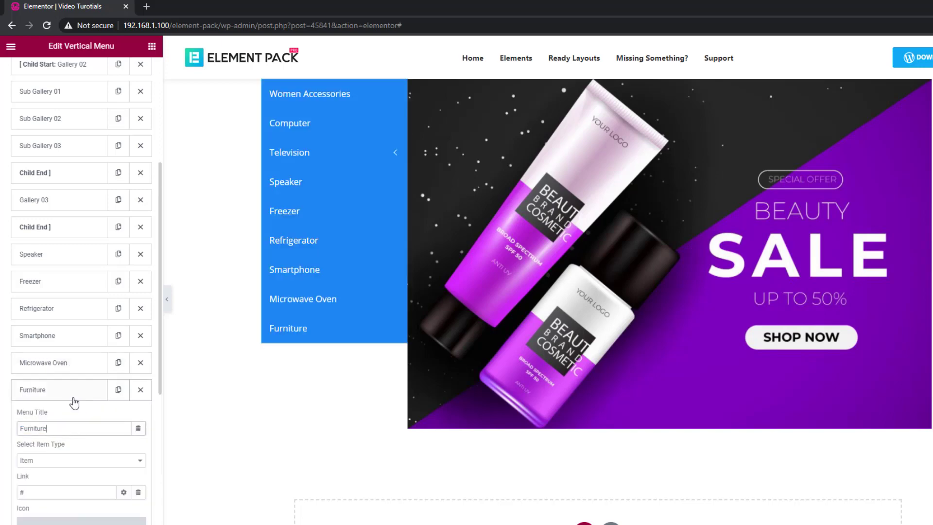
{"action": "scroll", "coordinate": [90, 374], "scroll_direction": "up", "scroll_amount": 5}
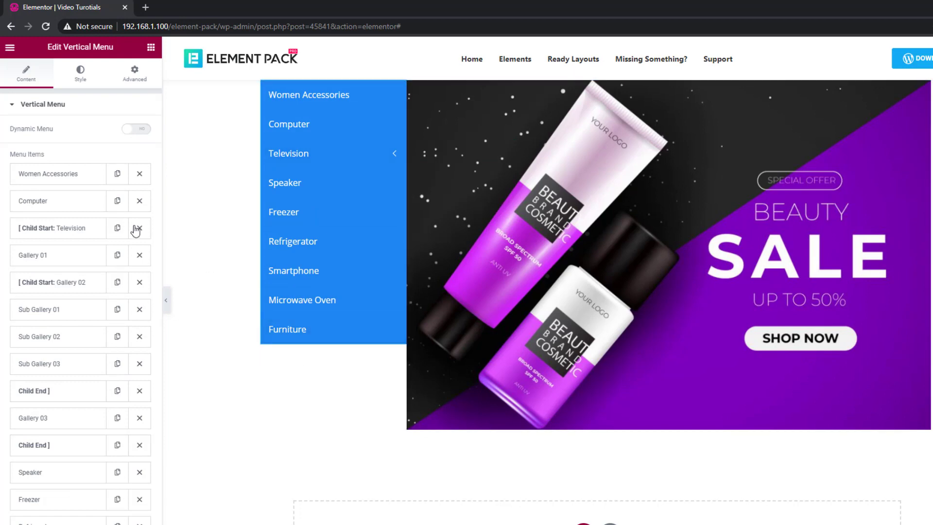
- Make Computer a Child Start item paired with a duplicated Computer Child End
{"action": "left_click", "coordinate": [71, 208]}
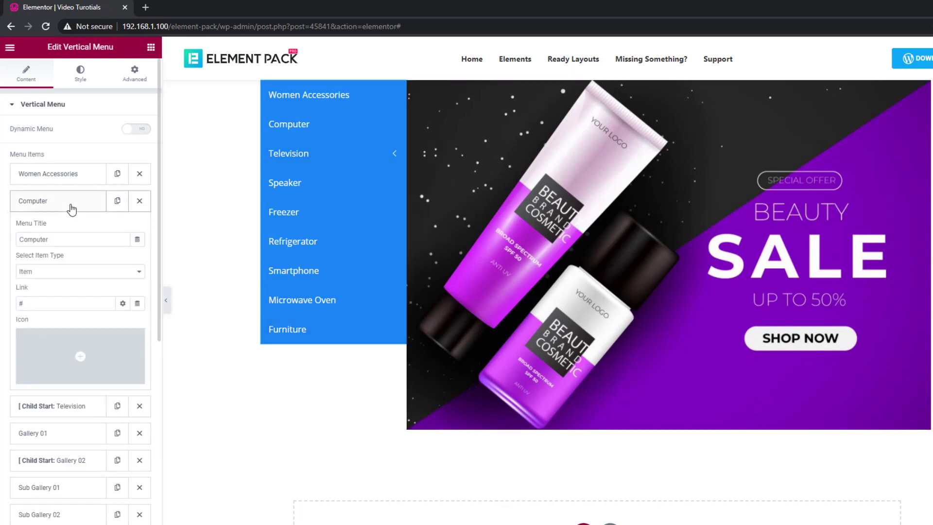
{"action": "left_click", "coordinate": [117, 201]}
{"action": "left_click", "coordinate": [55, 271]}
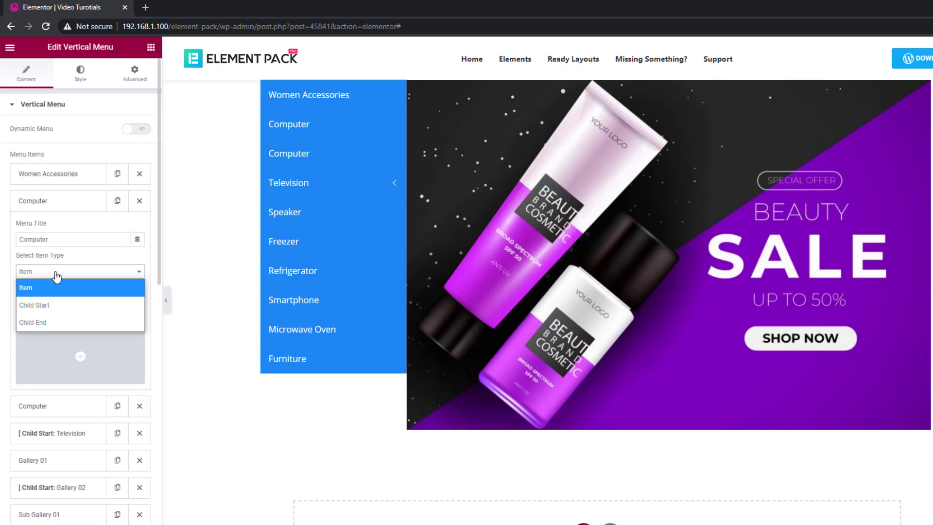
{"action": "left_click", "coordinate": [51, 305]}
{"action": "left_click", "coordinate": [77, 206]}
{"action": "left_click", "coordinate": [76, 234]}
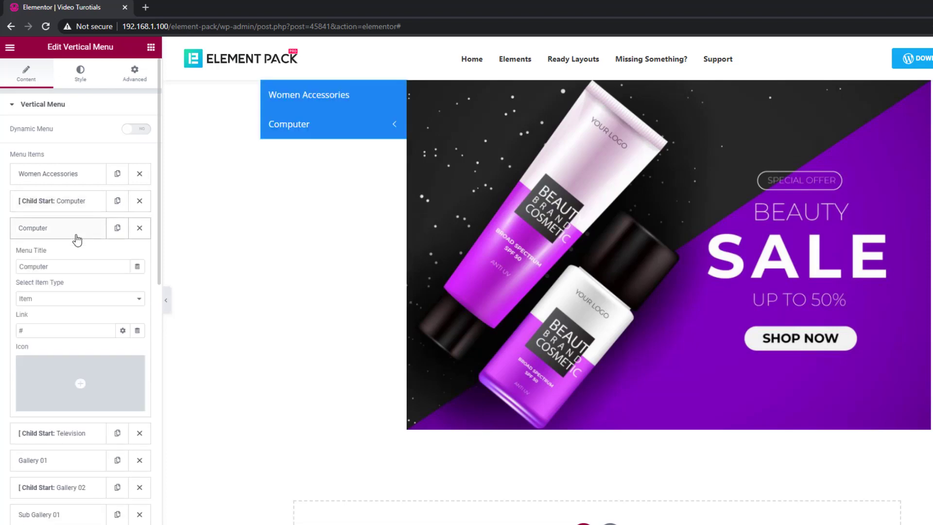
{"action": "left_click", "coordinate": [73, 299]}
{"action": "left_click", "coordinate": [49, 348]}
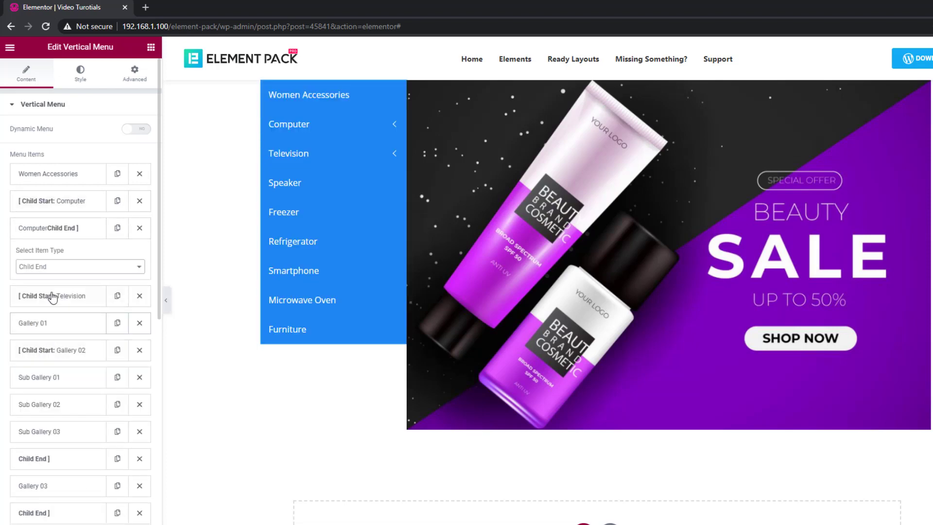
- Add a plain Desktop item inside the Computer submenu
{"action": "left_click", "coordinate": [117, 200]}
{"action": "left_click", "coordinate": [77, 230]}
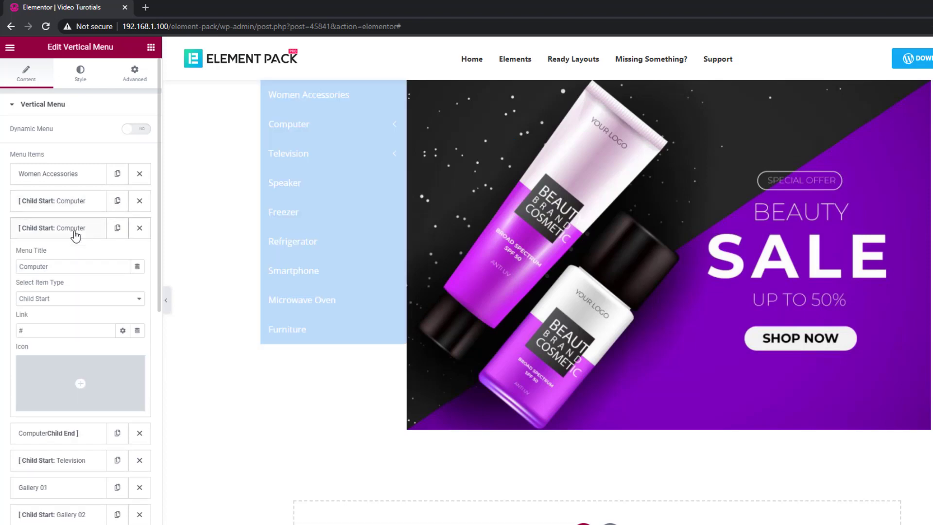
{"action": "left_click", "coordinate": [56, 300]}
{"action": "left_click", "coordinate": [53, 311]}
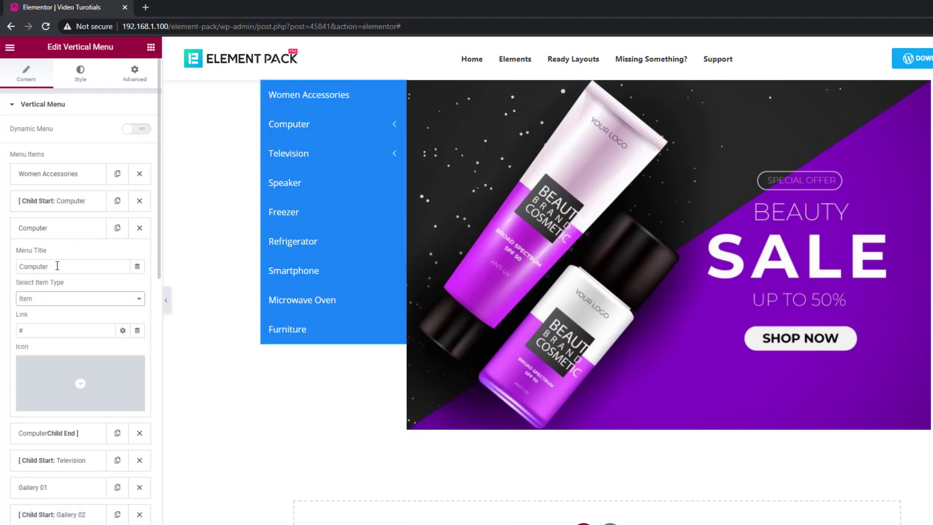
{"action": "left_click_drag", "start_coordinate": [56, 266], "coordinate": [1, 275]}
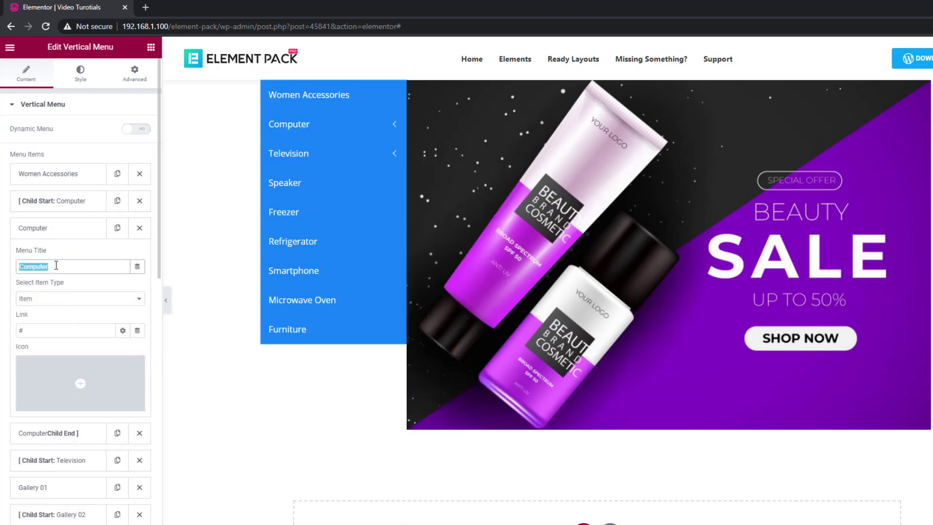
{"action": "type", "text": "Desktop"}
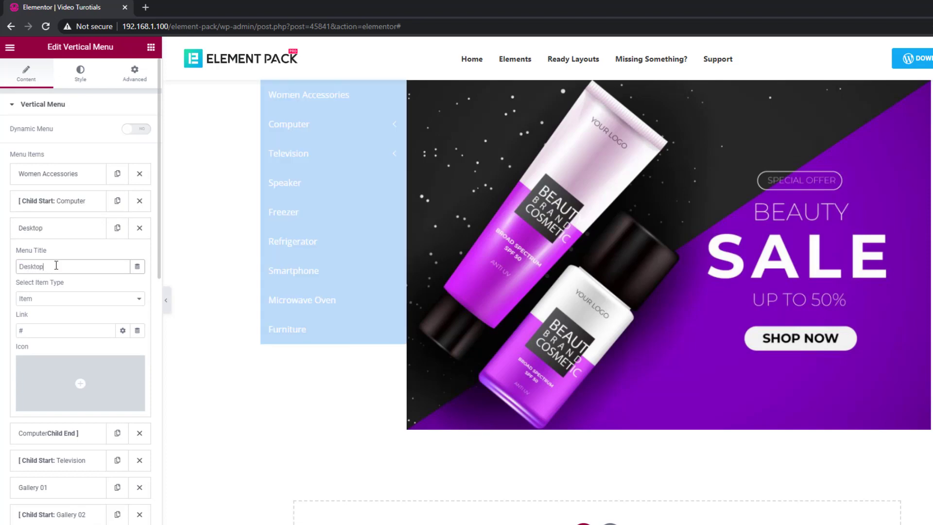
{"action": "left_click", "coordinate": [68, 231]}
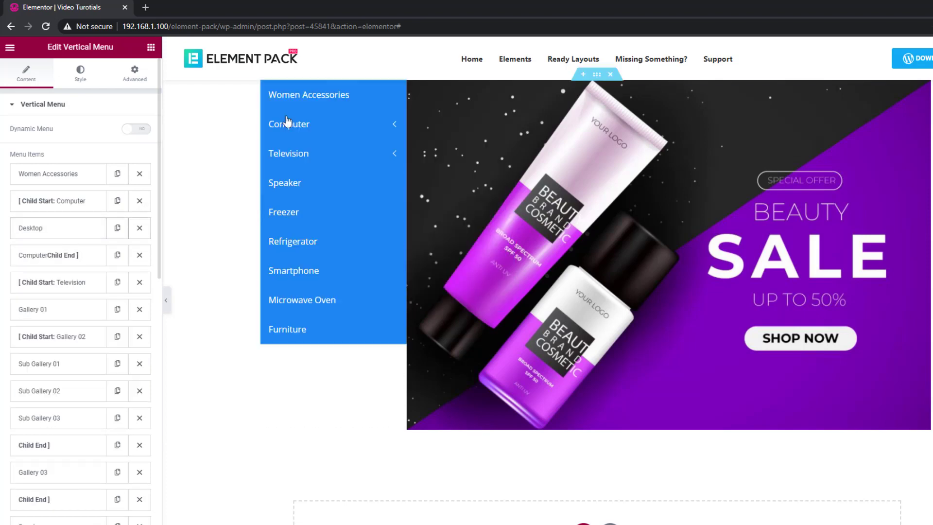
{"action": "mouse_move", "coordinate": [379, 125]}
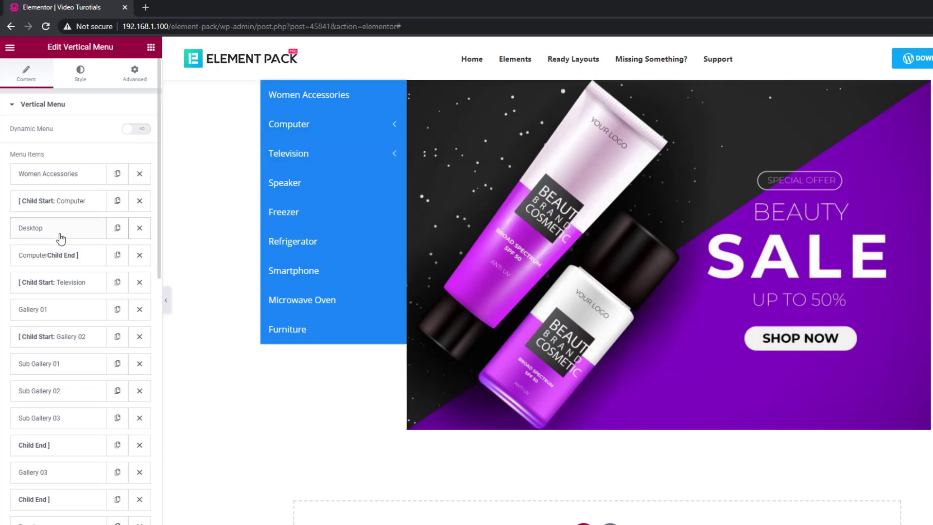
- Add a nested Laptop submenu as a Child Start/Child End pair after Desktop
{"action": "left_click", "coordinate": [115, 232]}
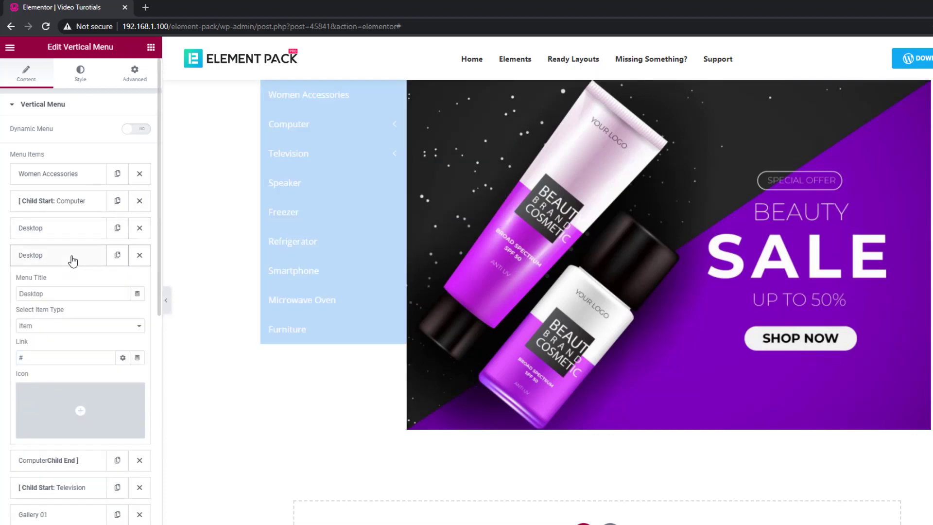
{"action": "left_click_drag", "start_coordinate": [48, 294], "coordinate": [14, 301]}
{"action": "type", "text": "Lap"}
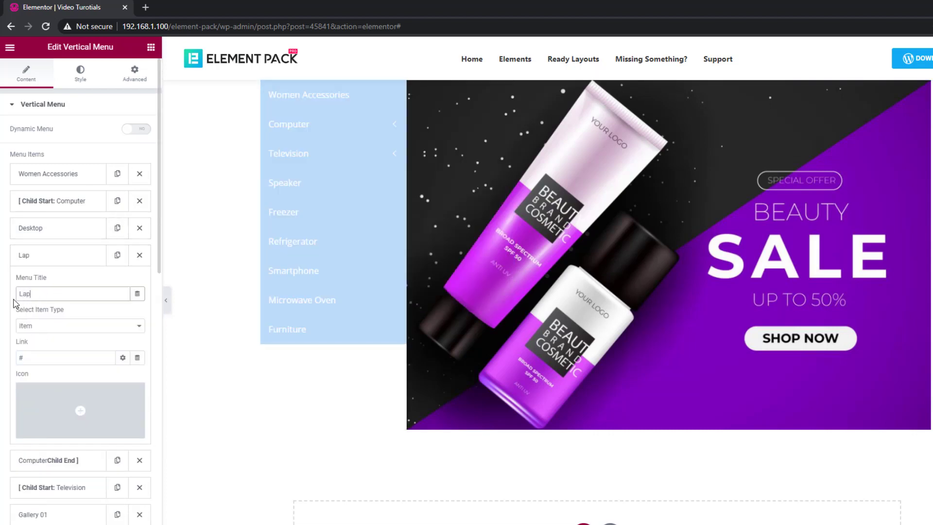
{"action": "type", "text": "top"}
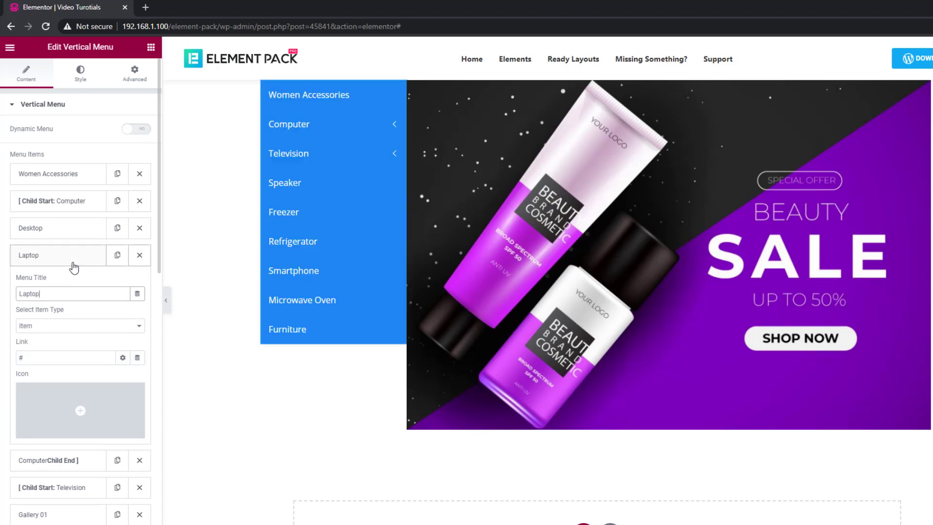
{"action": "left_click", "coordinate": [71, 263]}
{"action": "left_click", "coordinate": [116, 256]}
{"action": "left_click", "coordinate": [58, 327]}
{"action": "left_click", "coordinate": [57, 360]}
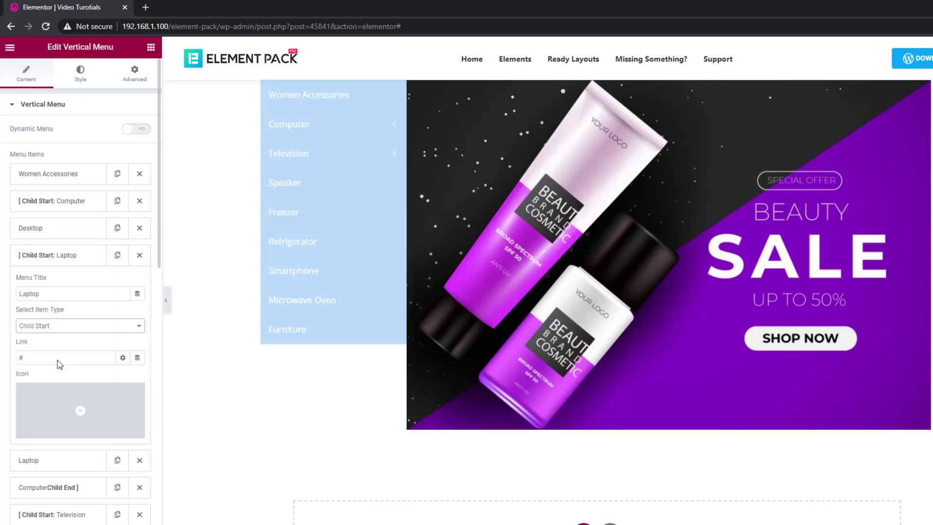
{"action": "left_click", "coordinate": [79, 258]}
{"action": "left_click", "coordinate": [73, 285]}
{"action": "left_click", "coordinate": [59, 353]}
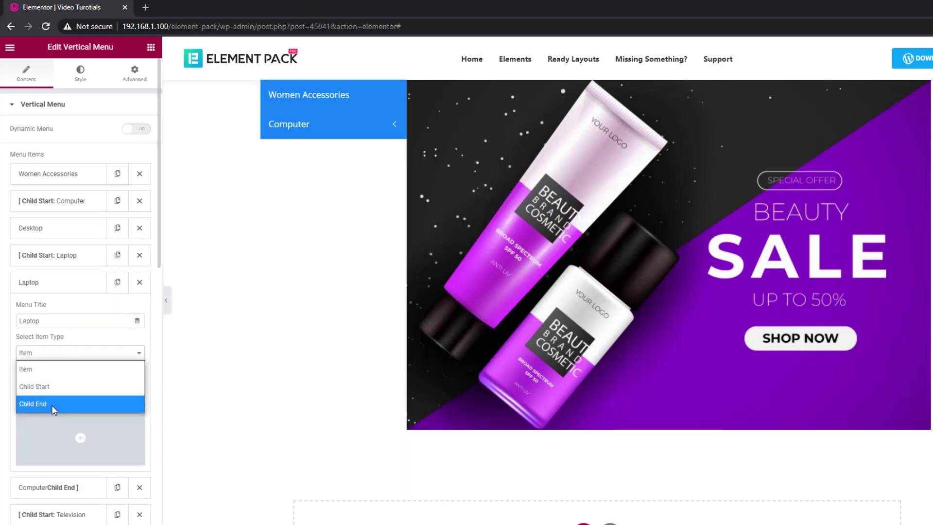
{"action": "left_click", "coordinate": [52, 405]}
- Add a plain Laptop item inside the Laptop submenu
{"action": "left_click", "coordinate": [116, 256]}
{"action": "left_click", "coordinate": [70, 283]}
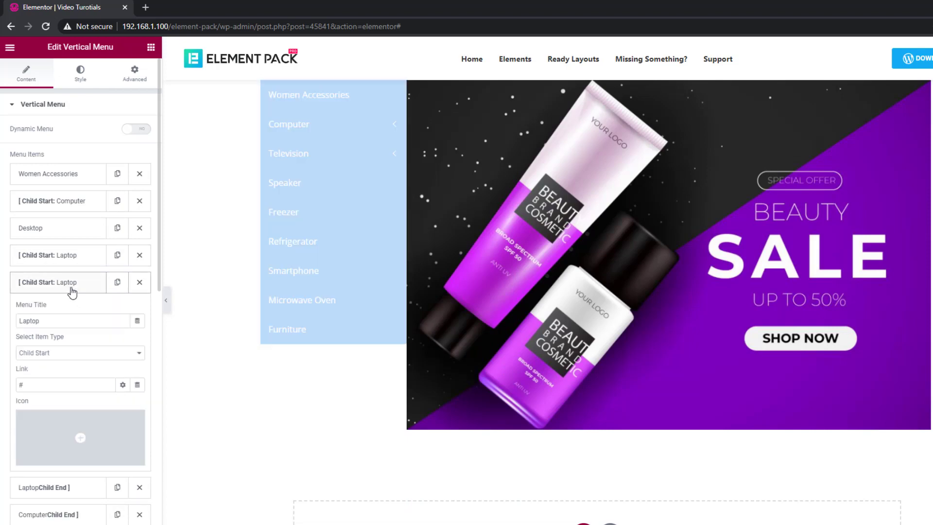
{"action": "left_click", "coordinate": [62, 353]}
{"action": "left_click", "coordinate": [59, 362]}
- Retitle the nested Laptop item Acer and add an Apple copy
{"action": "double_click", "coordinate": [24, 325]}
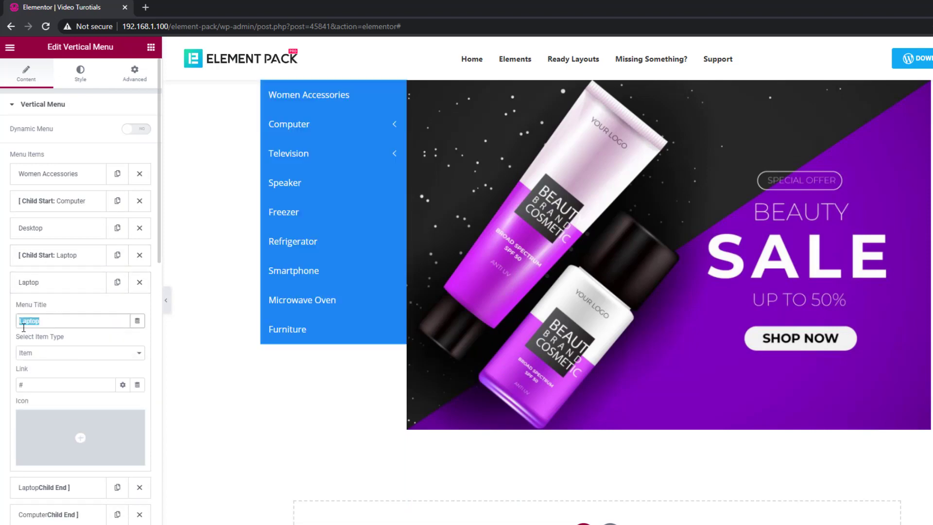
{"action": "type", "text": "Ace"}
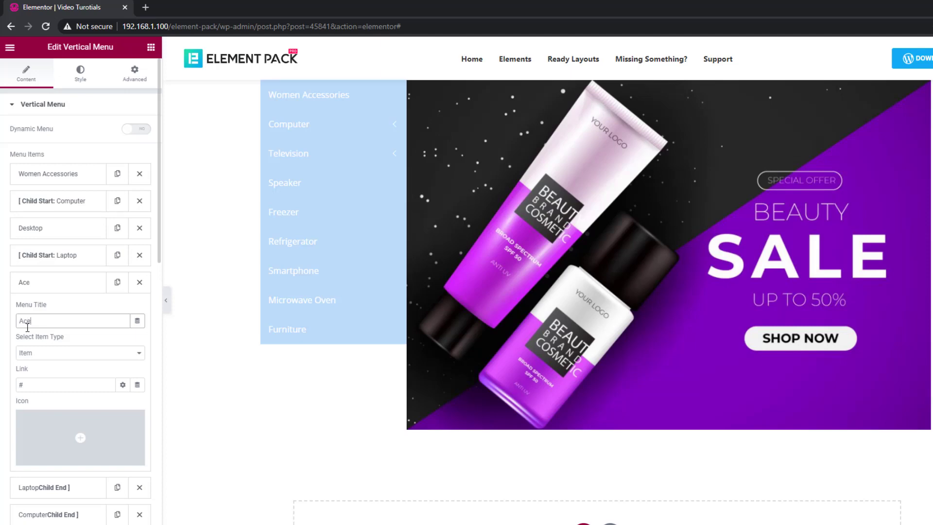
{"action": "type", "text": "r"}
{"action": "left_click", "coordinate": [64, 283]}
{"action": "left_click", "coordinate": [117, 283]}
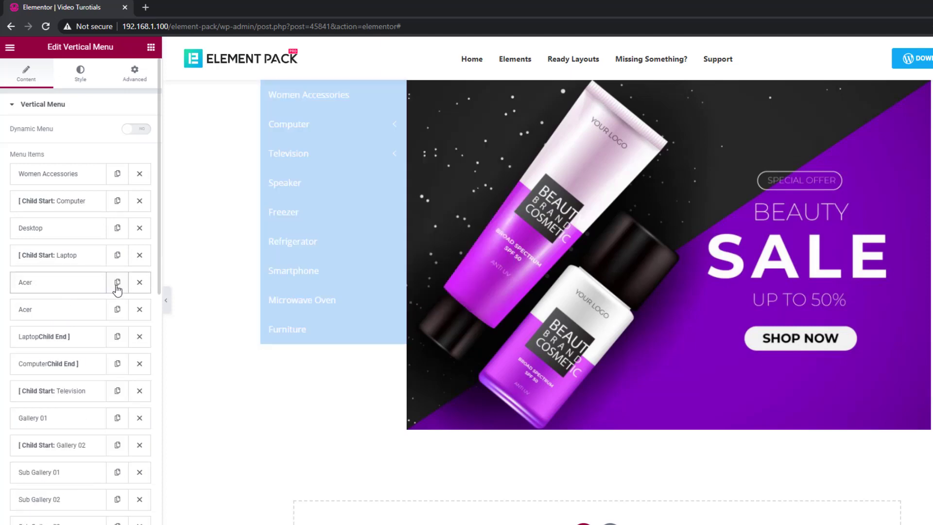
{"action": "left_click_drag", "start_coordinate": [58, 347], "coordinate": [15, 354]}
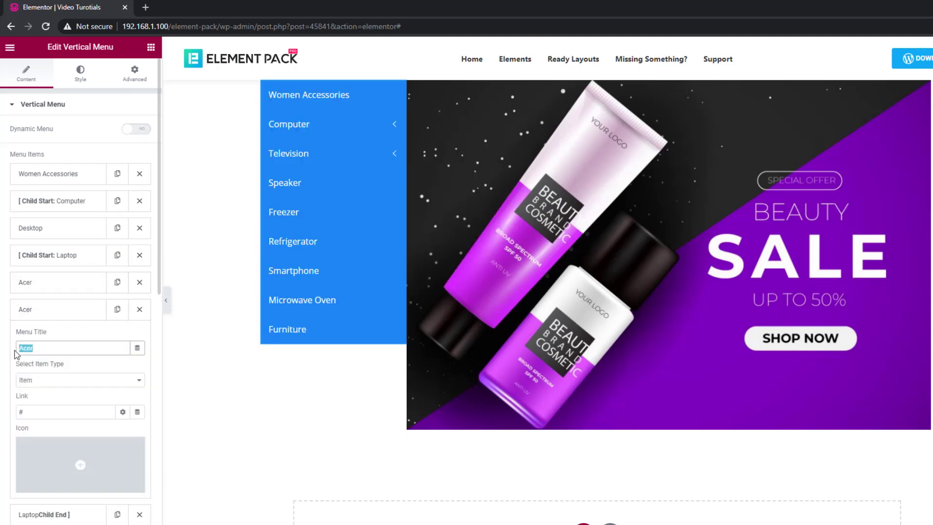
{"action": "type", "text": "A"}
{"action": "left_click", "coordinate": [69, 315]}
- Add Lenovo and HP entries to the Laptop submenu by duplicating
{"action": "left_click", "coordinate": [117, 309]}
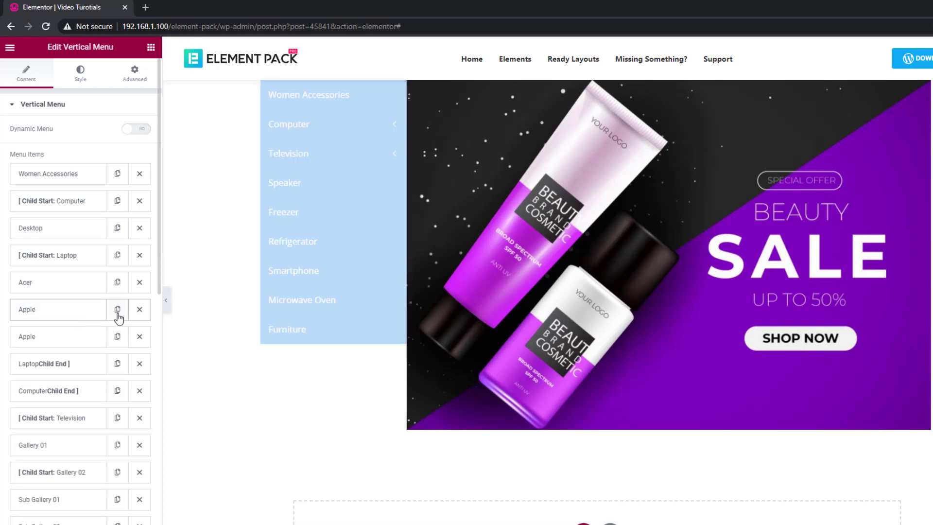
{"action": "left_click_drag", "start_coordinate": [65, 375], "coordinate": [17, 377]}
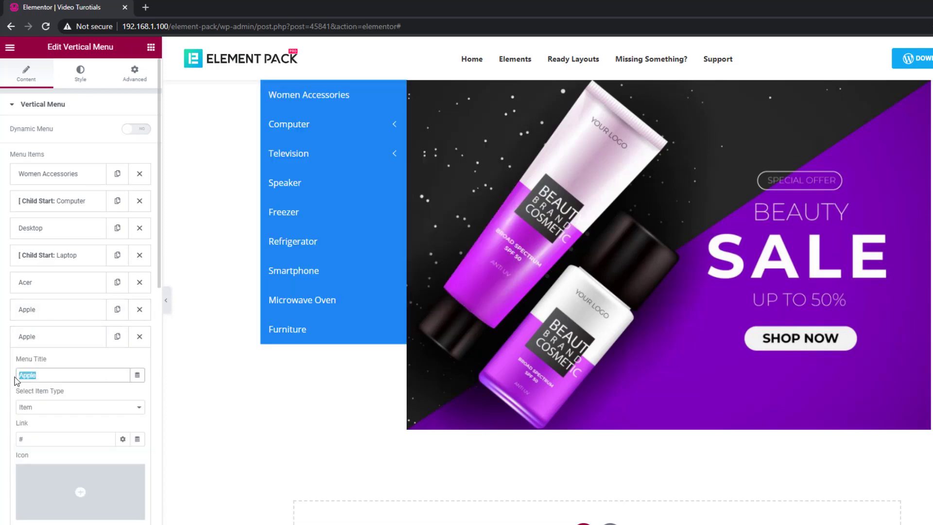
{"action": "type", "text": "Lenovo"}
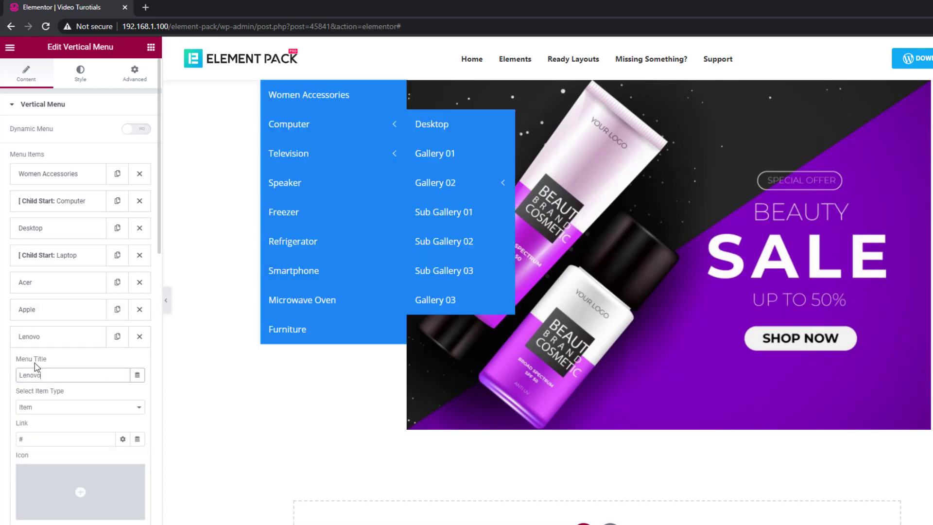
{"action": "left_click", "coordinate": [78, 336]}
{"action": "left_click", "coordinate": [117, 336]}
{"action": "left_click_drag", "start_coordinate": [65, 401], "coordinate": [17, 408]}
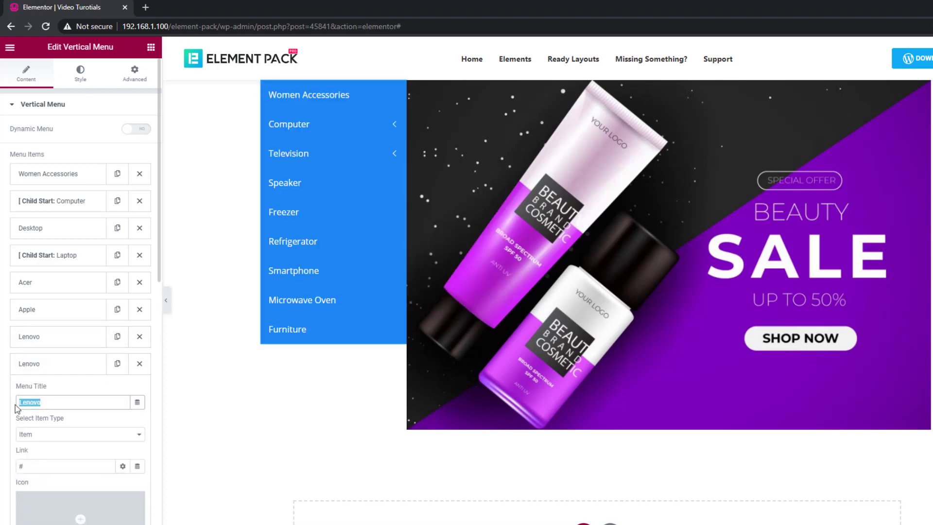
{"action": "type", "text": "HP"}
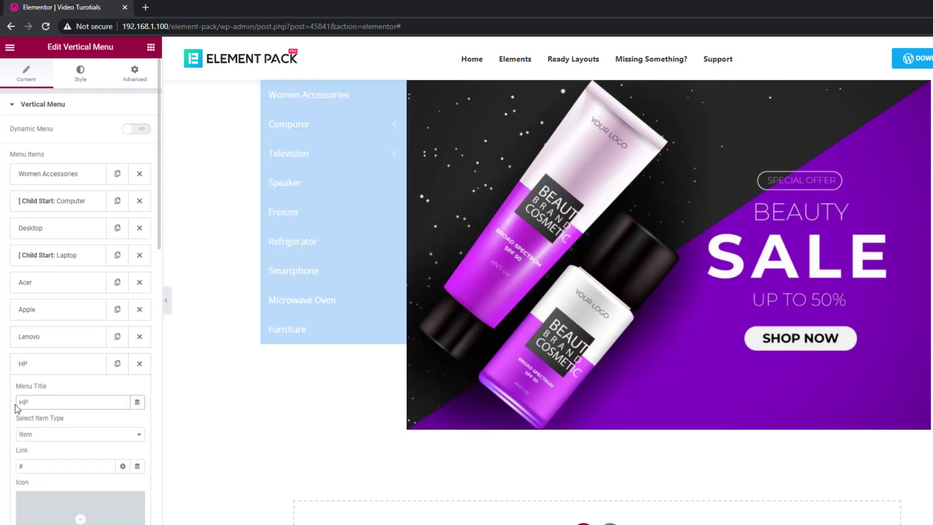
{"action": "left_click", "coordinate": [53, 366]}
- Add a Dell entry by duplicating HP and retitling it
{"action": "left_click", "coordinate": [117, 364]}
{"action": "left_click", "coordinate": [90, 390]}
{"action": "left_click_drag", "start_coordinate": [60, 428], "coordinate": [13, 437]}
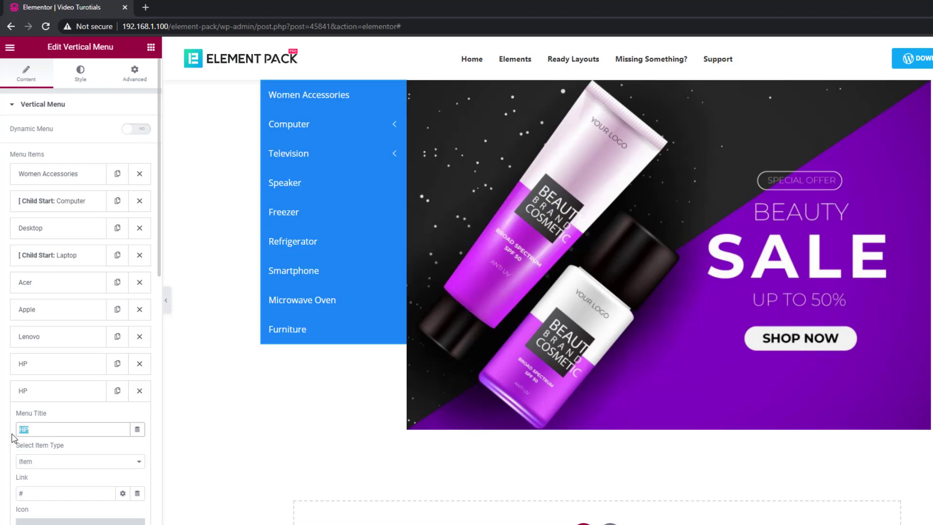
{"action": "type", "text": "Dell"}
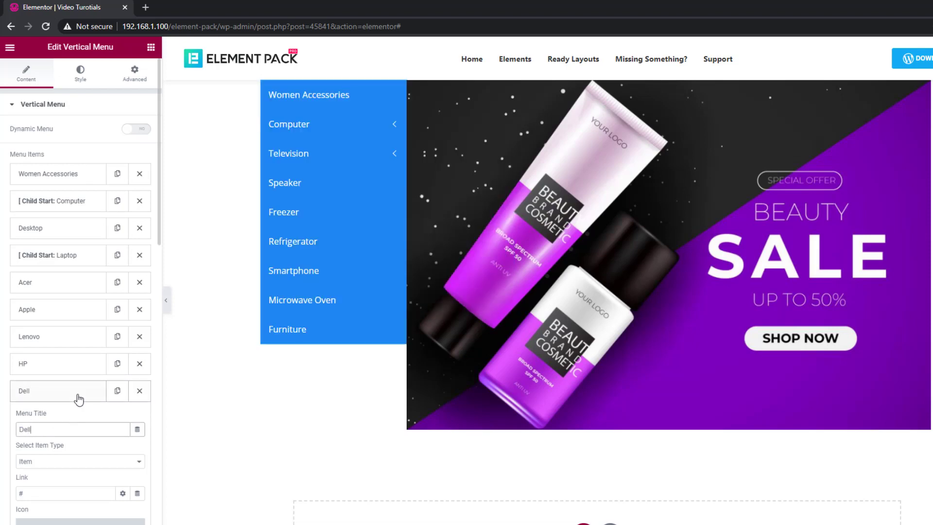
{"action": "left_click", "coordinate": [85, 396]}
- Check Computer > Laptop in the preview, then duplicate the Dell item
{"action": "mouse_move", "coordinate": [385, 124]}
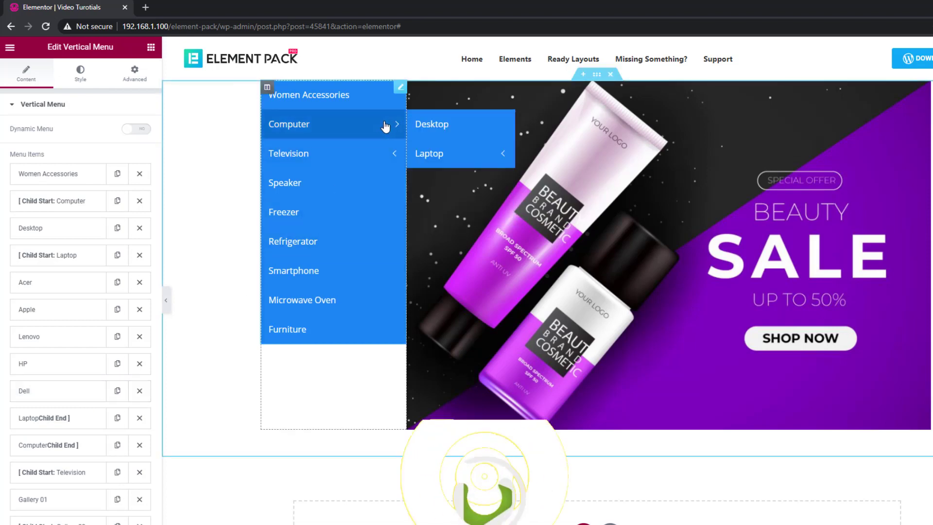
{"action": "left_click", "coordinate": [503, 156]}
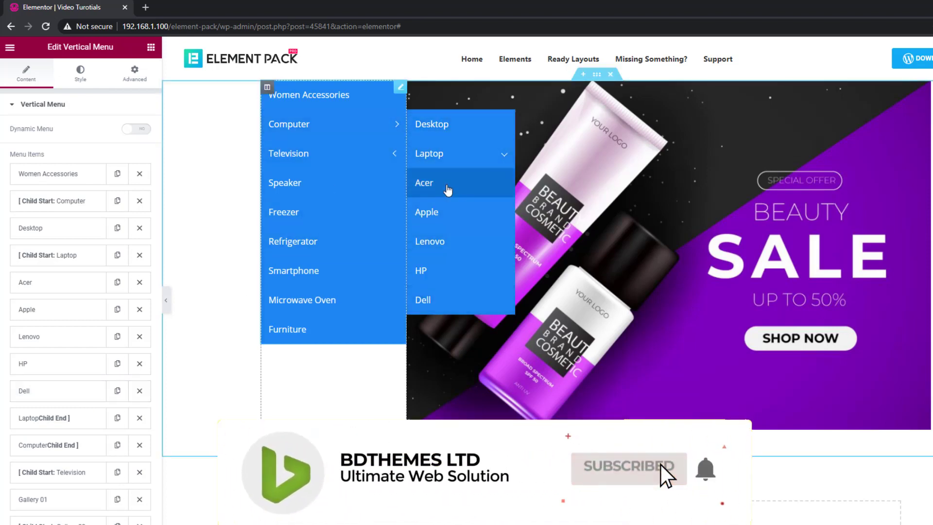
{"action": "left_click", "coordinate": [491, 161]}
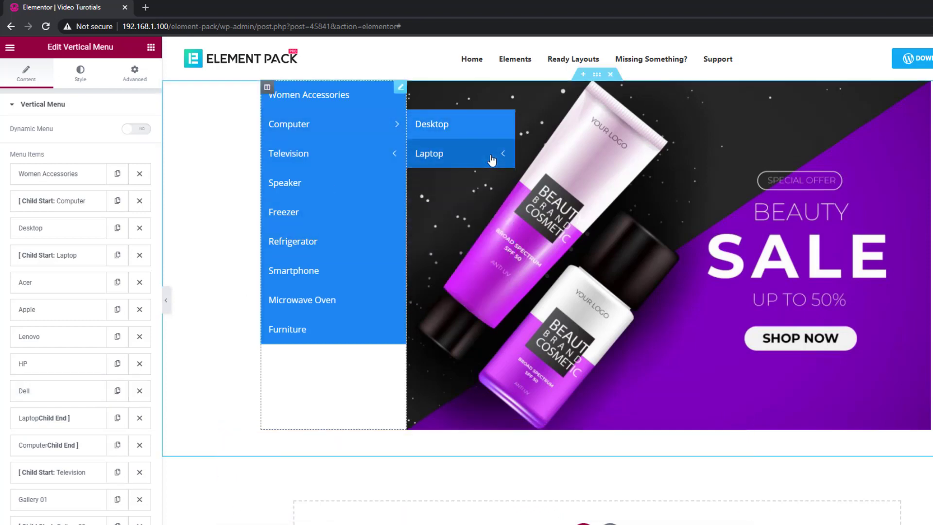
{"action": "left_click", "coordinate": [62, 394]}
{"action": "left_click", "coordinate": [107, 397]}
{"action": "left_click", "coordinate": [116, 392]}
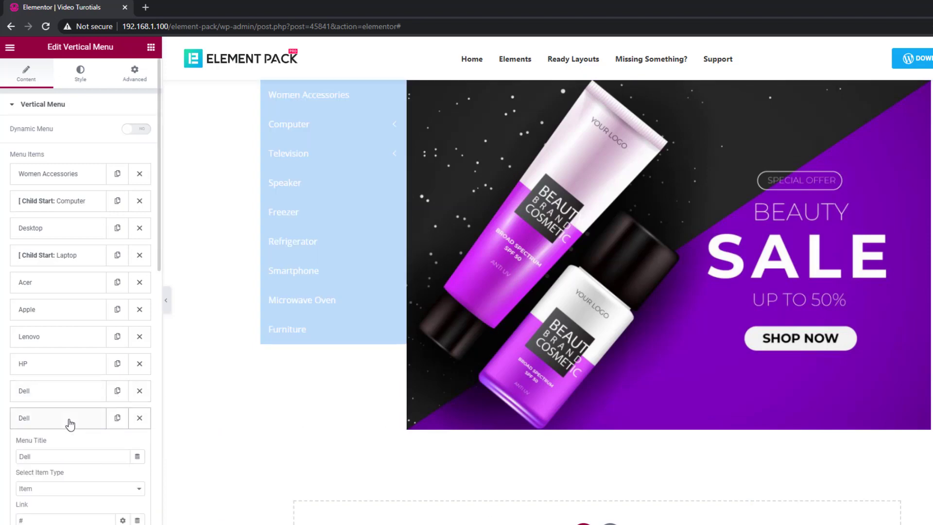
- Rename the copied item to Accessories and make it start a new submenu
{"action": "scroll", "coordinate": [70, 424], "scroll_direction": "down", "scroll_amount": 1}
{"action": "left_click_drag", "start_coordinate": [62, 405], "coordinate": [9, 408]}
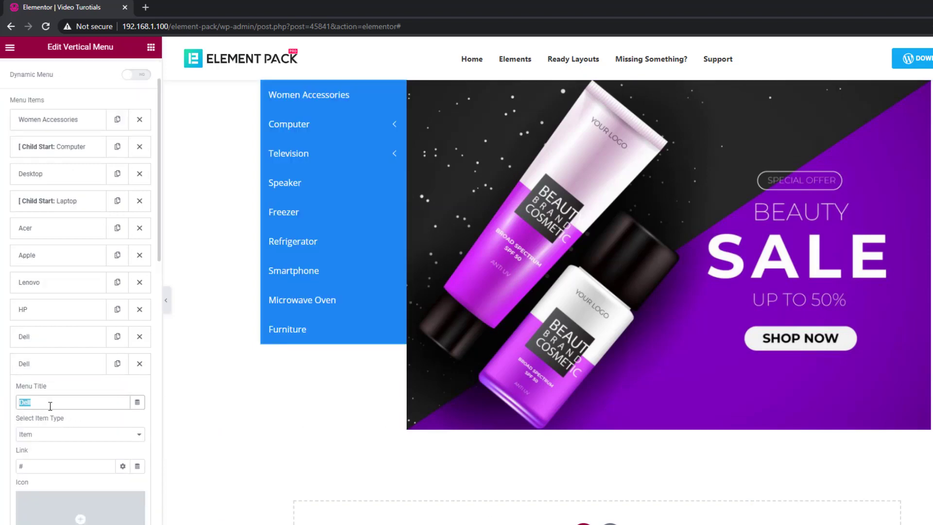
{"action": "type", "text": "Accessori"}
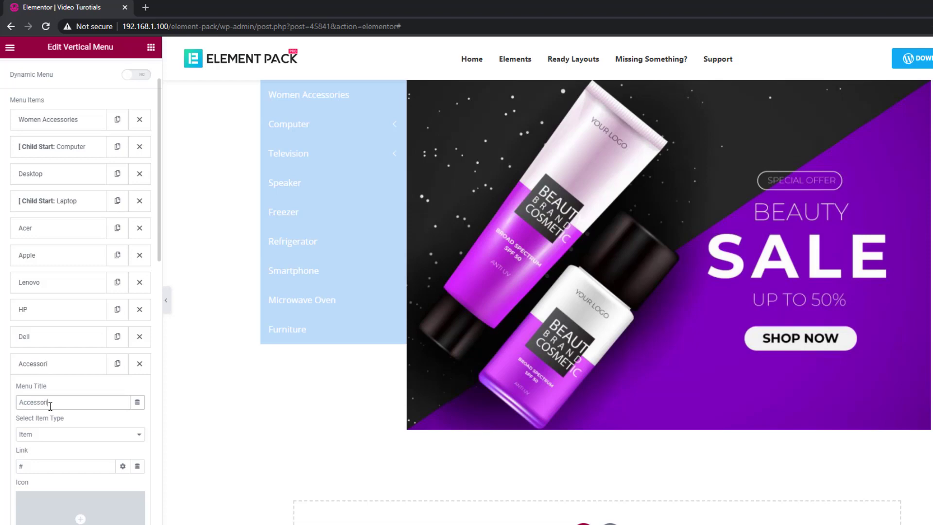
{"action": "type", "text": "es"}
{"action": "scroll", "coordinate": [66, 384], "scroll_direction": "down", "scroll_amount": 1}
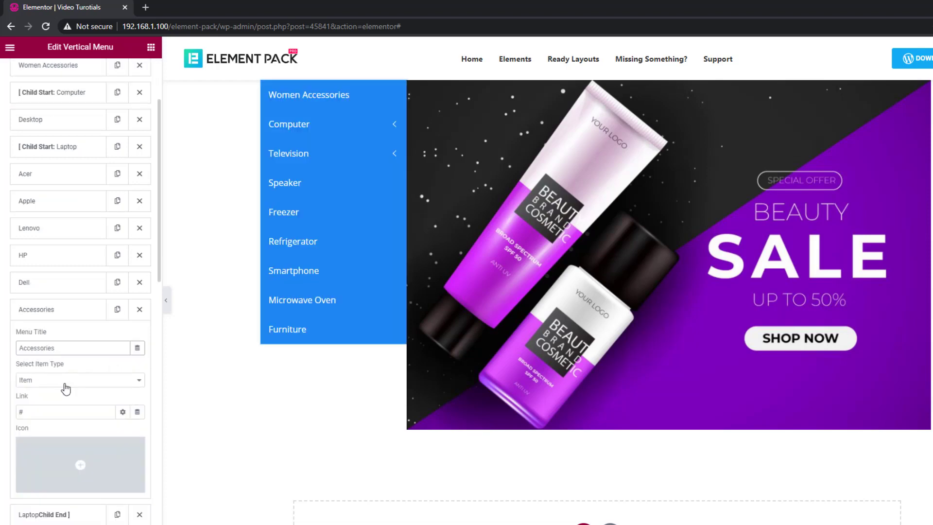
{"action": "left_click", "coordinate": [73, 318]}
{"action": "left_click", "coordinate": [73, 312]}
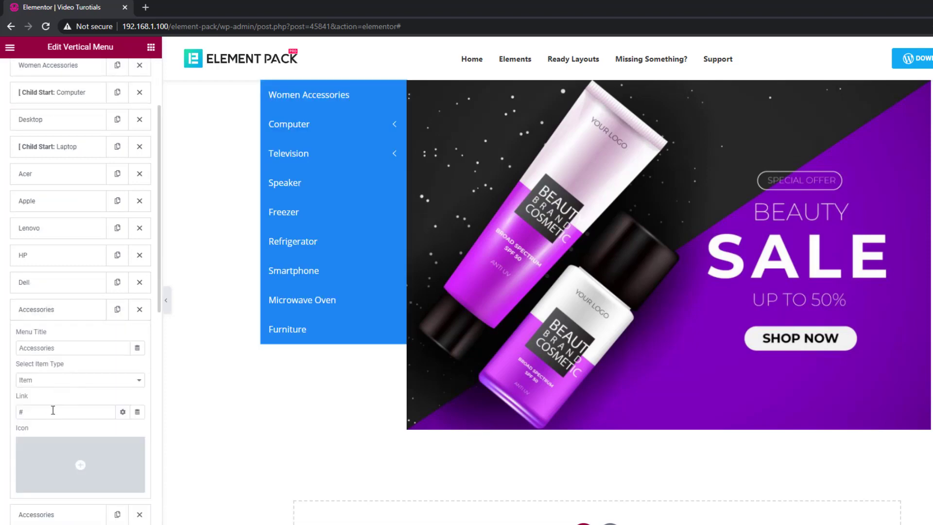
{"action": "left_click", "coordinate": [63, 380]}
{"action": "left_click", "coordinate": [67, 400]}
{"action": "left_click", "coordinate": [76, 315]}
- Make the following item close the Accessories submenu
{"action": "left_click", "coordinate": [73, 335]}
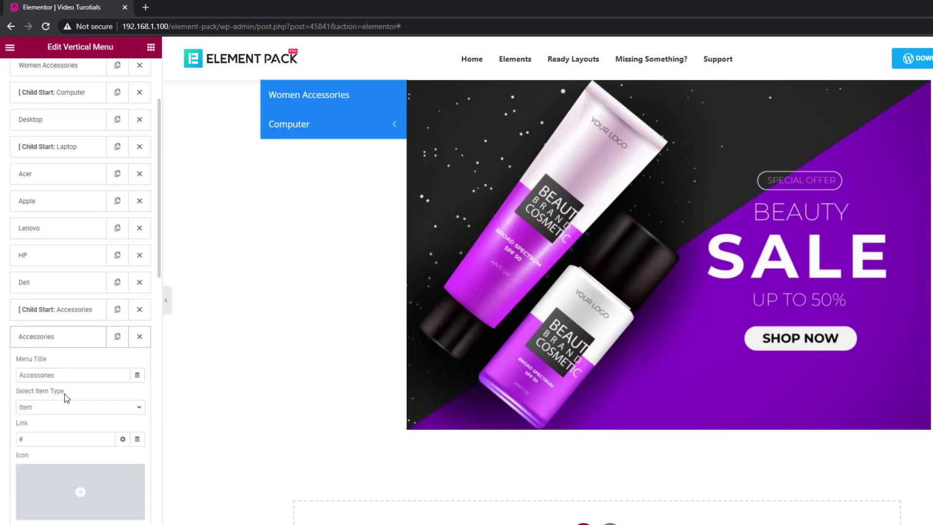
{"action": "left_click", "coordinate": [63, 405]}
{"action": "left_click", "coordinate": [55, 456]}
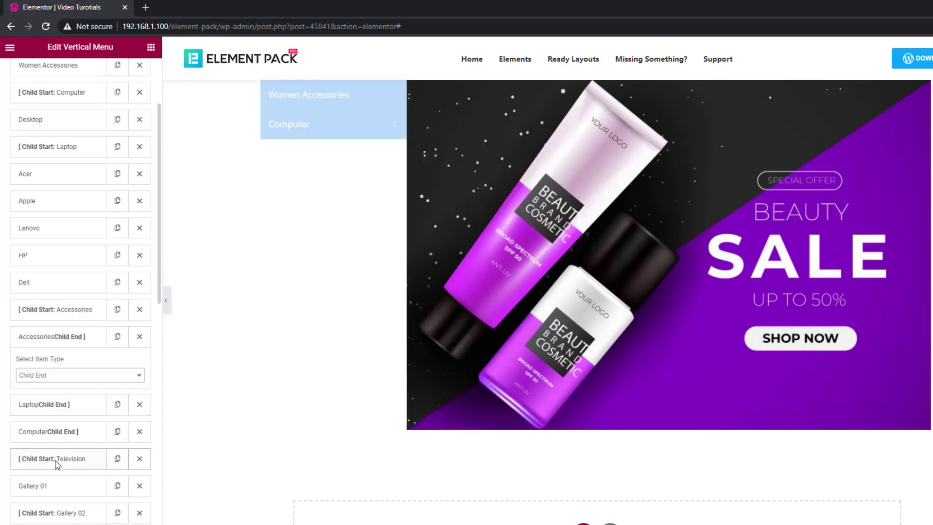
{"action": "left_click", "coordinate": [72, 342]}
- Duplicate the submenu start row and turn the copy into a regular item named Motherboard
{"action": "left_click", "coordinate": [88, 310]}
{"action": "left_click", "coordinate": [117, 309]}
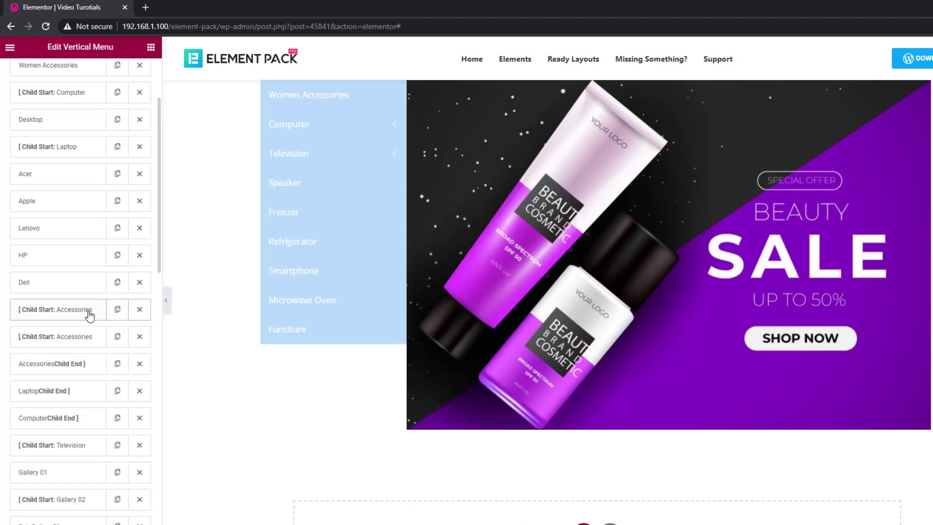
{"action": "left_click", "coordinate": [69, 336]}
{"action": "left_click", "coordinate": [62, 408]}
{"action": "left_click", "coordinate": [62, 422]}
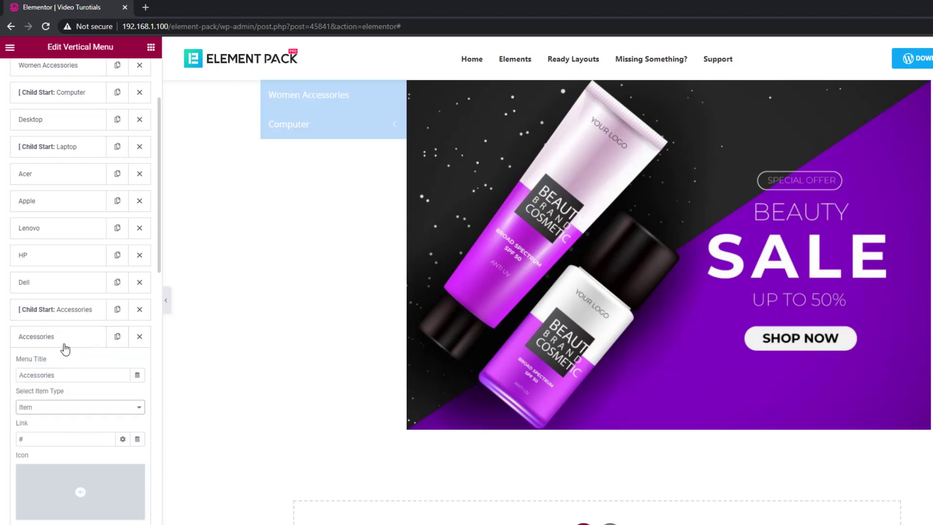
{"action": "left_click_drag", "start_coordinate": [68, 376], "coordinate": [14, 379]}
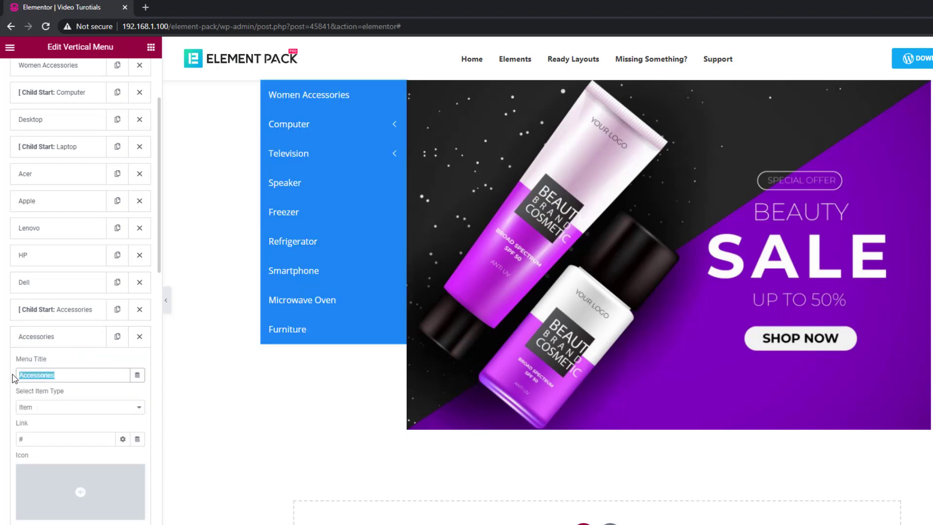
{"action": "type", "text": "Motherboard"}
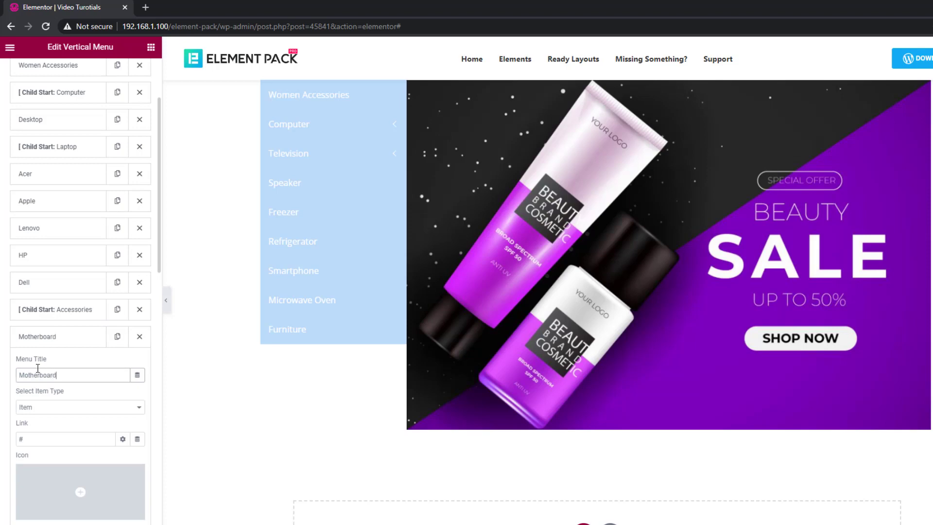
{"action": "left_click", "coordinate": [54, 340]}
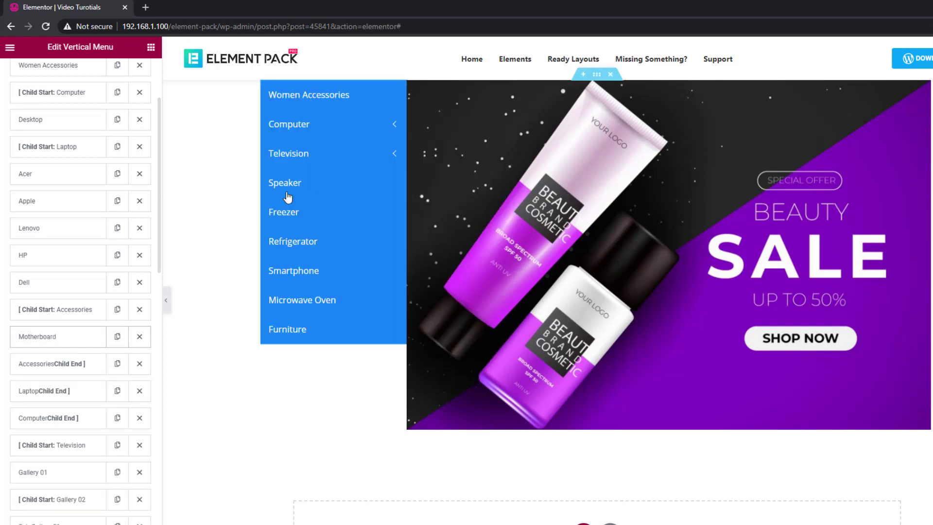
- Duplicate Motherboard and rename the copy to Power Supply
{"action": "mouse_move", "coordinate": [340, 124]}
{"action": "mouse_move", "coordinate": [482, 157]}
{"action": "mouse_move", "coordinate": [471, 331]}
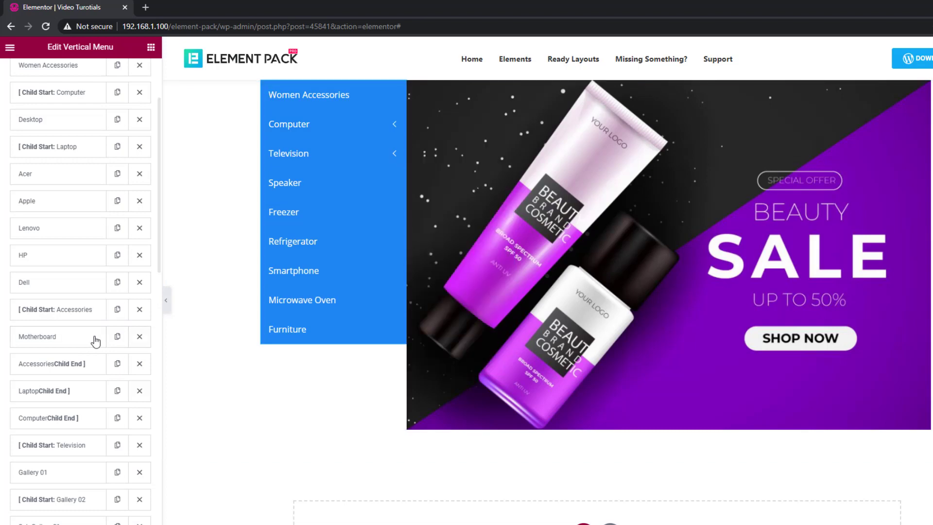
{"action": "left_click", "coordinate": [117, 336]}
{"action": "left_click", "coordinate": [79, 365]}
{"action": "left_click_drag", "start_coordinate": [58, 402], "coordinate": [17, 403]}
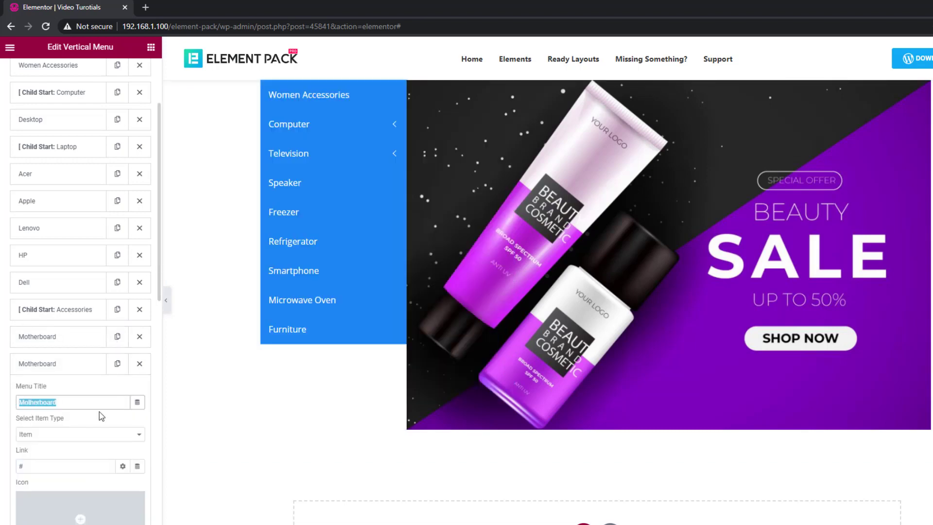
{"action": "type", "text": "Power Sup"}
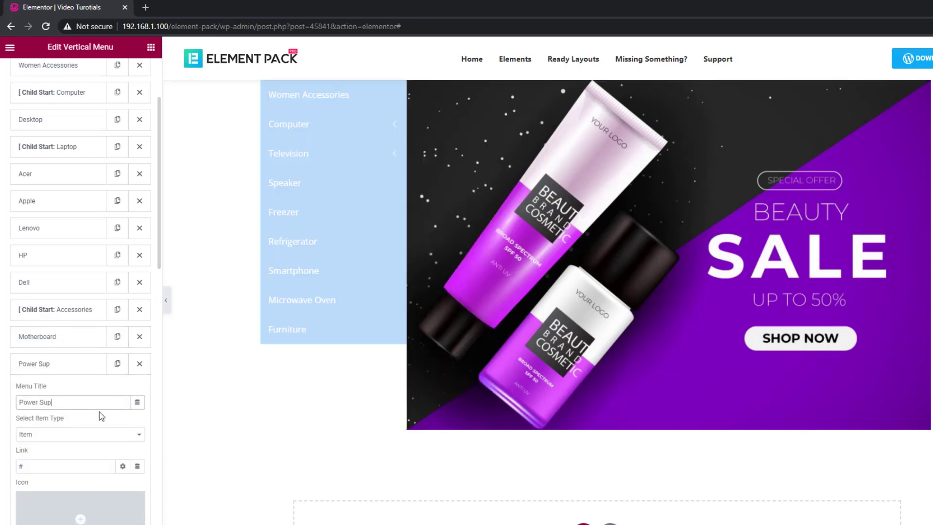
{"action": "type", "text": "ply"}
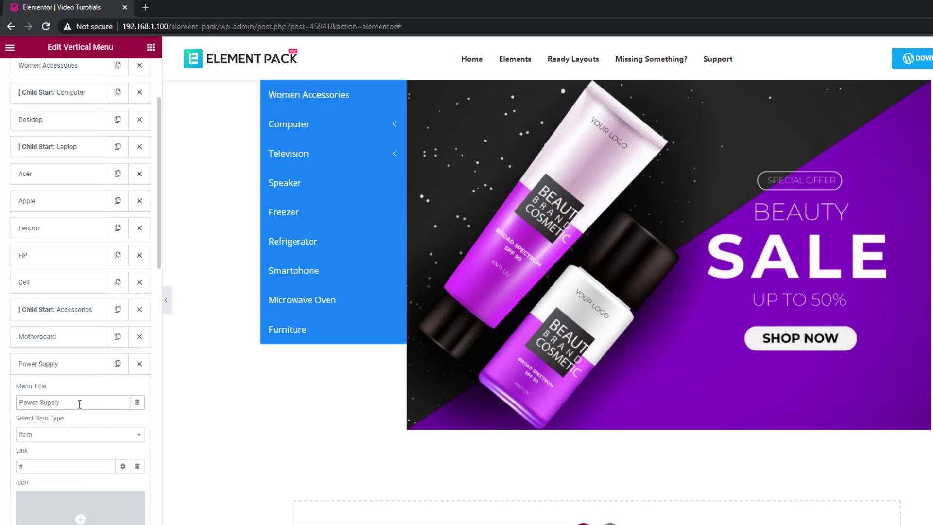
{"action": "left_click", "coordinate": [97, 364]}
- Duplicate Power Supply and rename the copy to Hard Disk
{"action": "left_click", "coordinate": [117, 363]}
{"action": "left_click", "coordinate": [93, 391]}
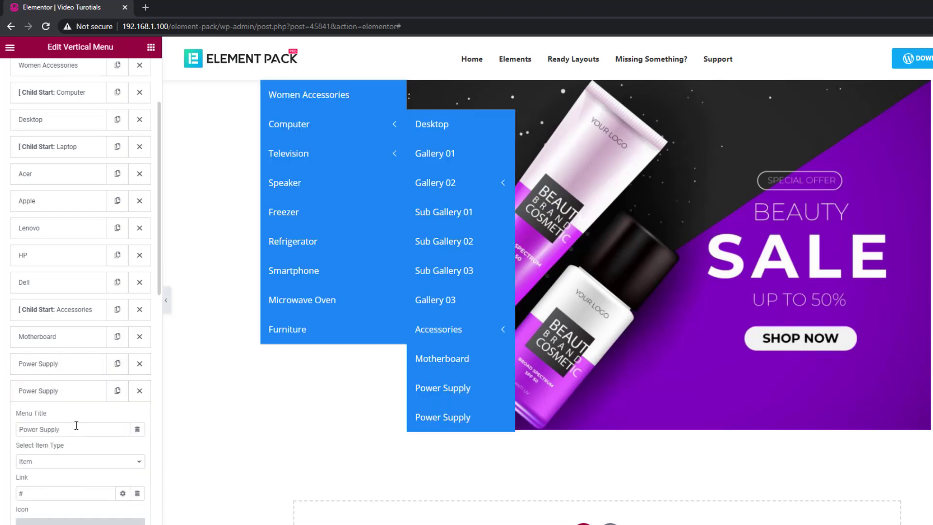
{"action": "left_click_drag", "start_coordinate": [76, 425], "coordinate": [9, 434]}
{"action": "type", "text": "Hard Disk"}
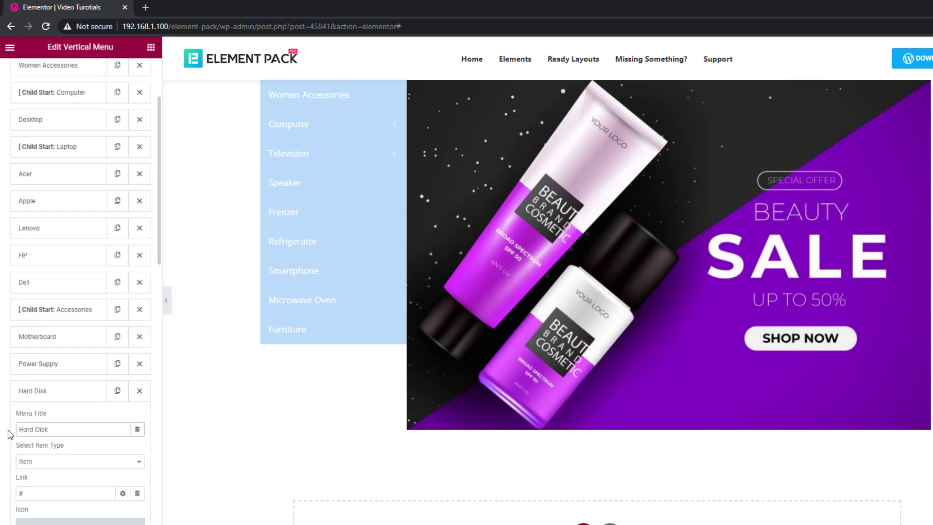
- Duplicate Hard Disk and rename the copy to Graphics Card
{"action": "left_click", "coordinate": [83, 392]}
{"action": "left_click", "coordinate": [117, 391]}
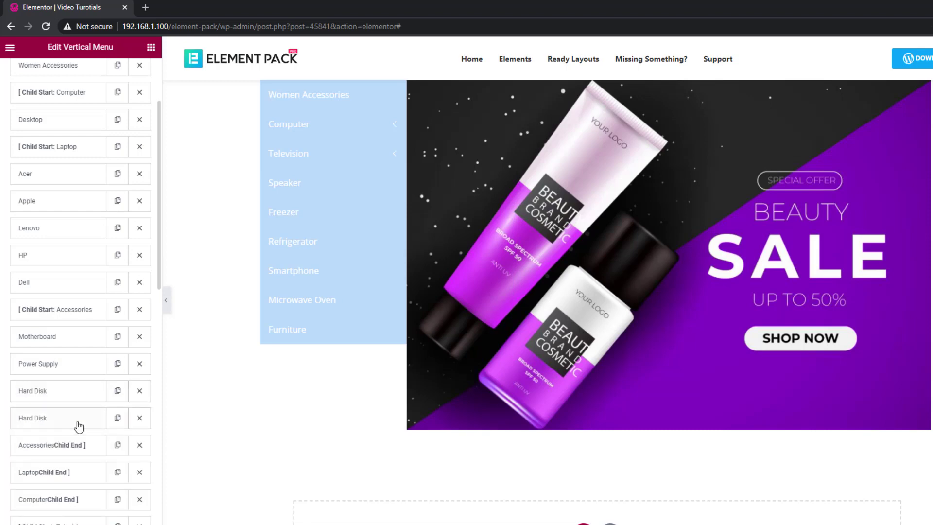
{"action": "left_click", "coordinate": [77, 419]}
{"action": "left_click_drag", "start_coordinate": [69, 456], "coordinate": [12, 463]}
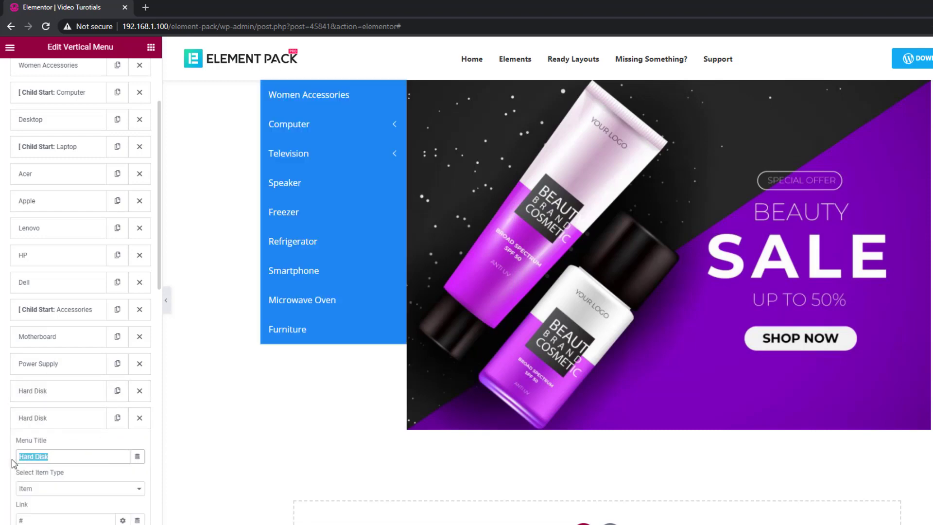
{"action": "type", "text": "Graphics Card"}
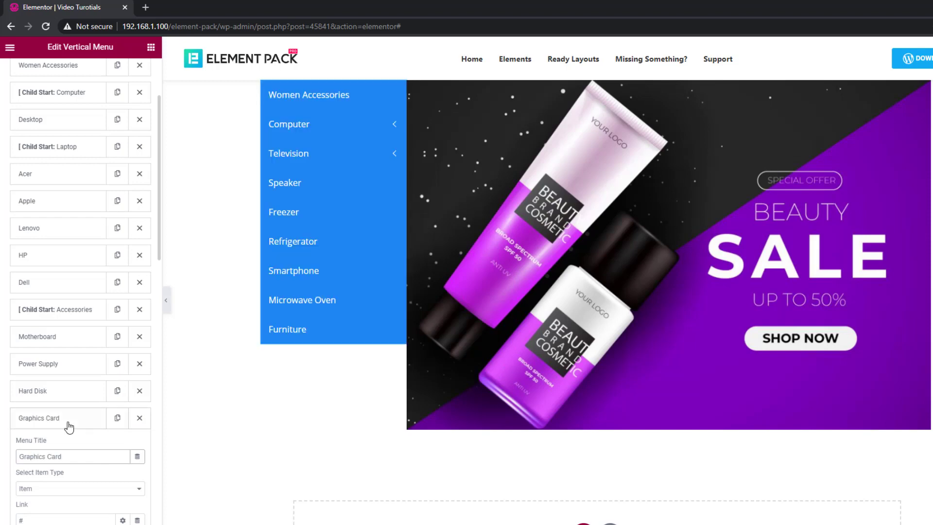
{"action": "left_click", "coordinate": [68, 426]}
- Check the Computer > Accessories submenu in the preview
{"action": "mouse_move", "coordinate": [373, 149]}
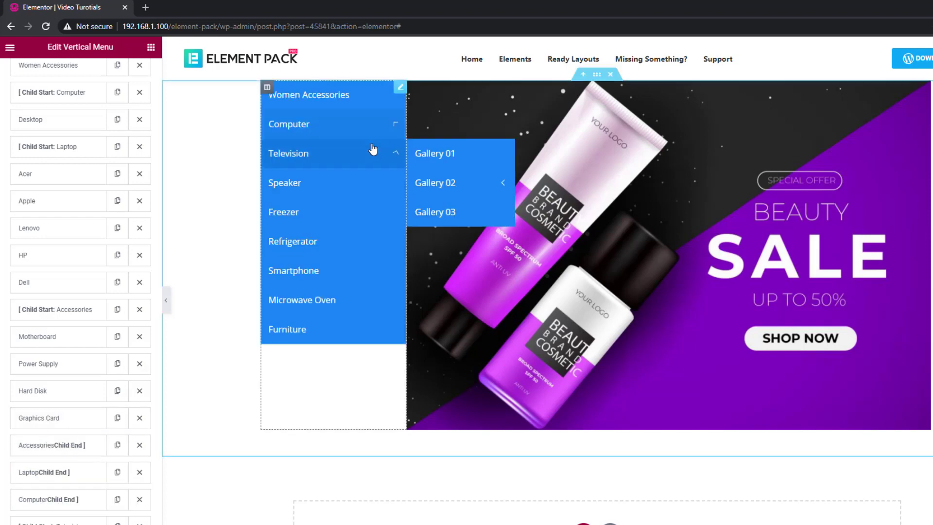
{"action": "mouse_move", "coordinate": [384, 125]}
{"action": "mouse_move", "coordinate": [494, 156]}
{"action": "mouse_move", "coordinate": [474, 332]}
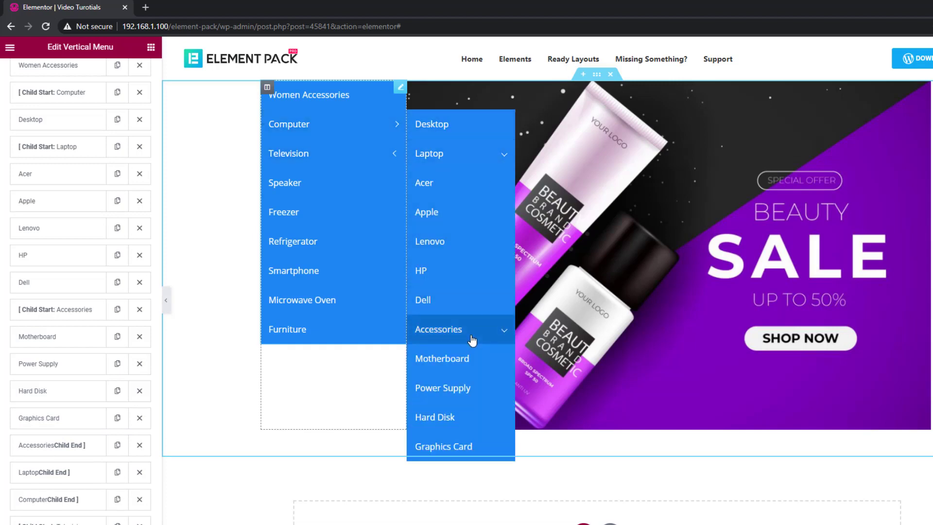
{"action": "left_click", "coordinate": [500, 331]}
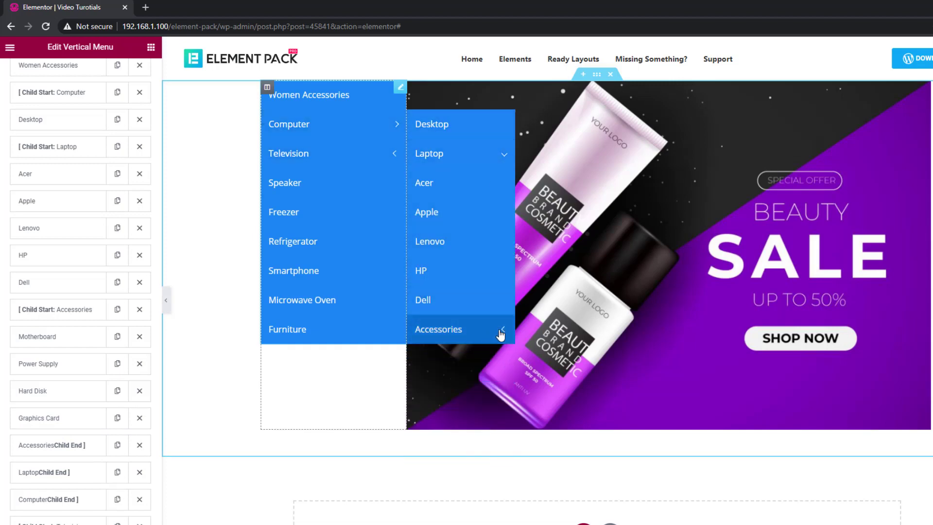
{"action": "scroll", "coordinate": [96, 408], "scroll_direction": "up", "scroll_amount": 3}
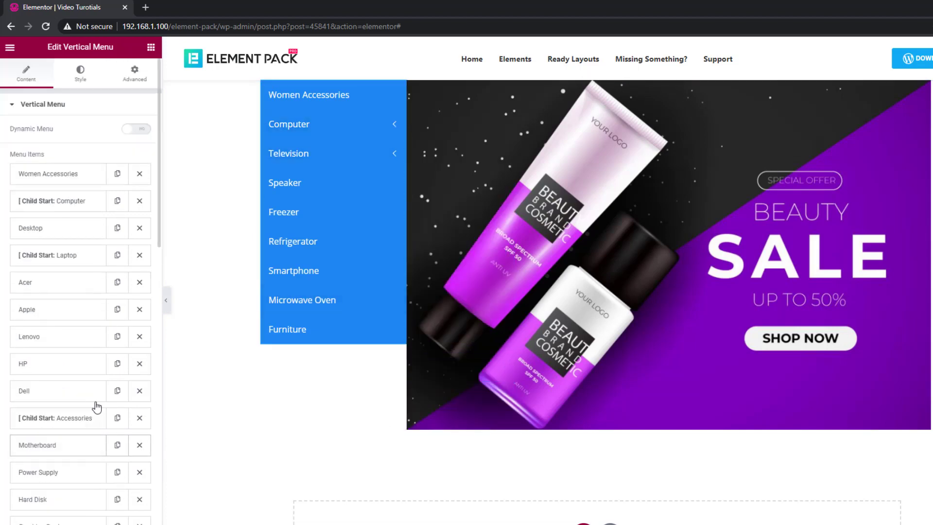
- Set the main menu's Normal background to purple #7600B4
{"action": "left_click", "coordinate": [80, 78]}
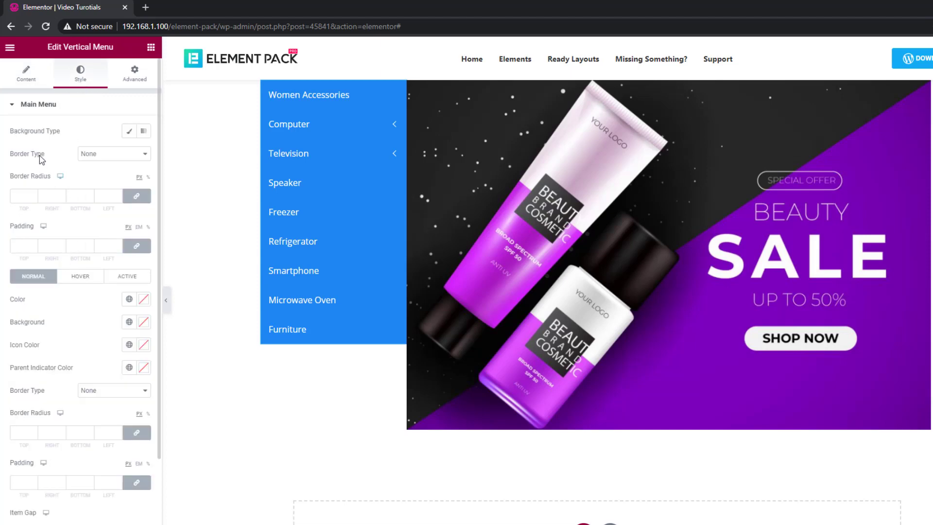
{"action": "left_click", "coordinate": [143, 321]}
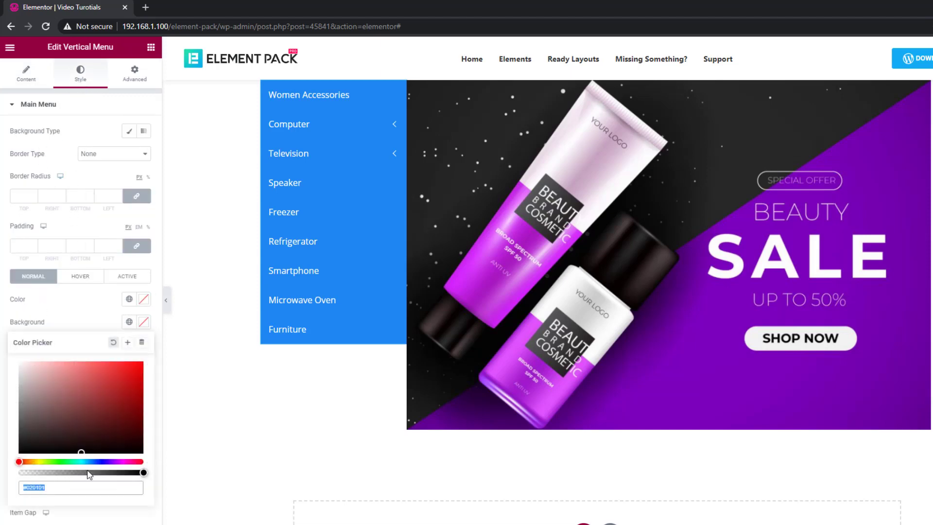
{"action": "type", "text": "#7600B4"}
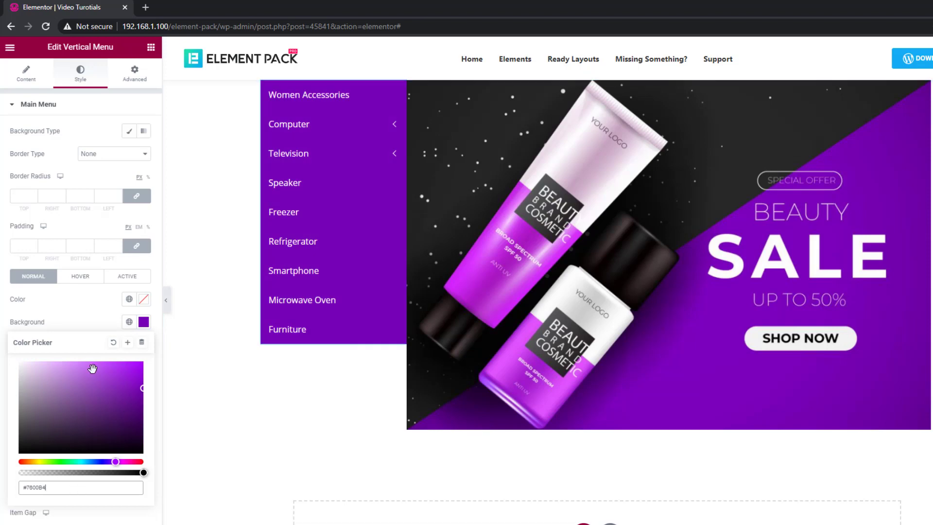
{"action": "left_click", "coordinate": [88, 328]}
- Set the main menu's Hover background to #7600B4 and hover text colour to black
{"action": "left_click", "coordinate": [81, 280]}
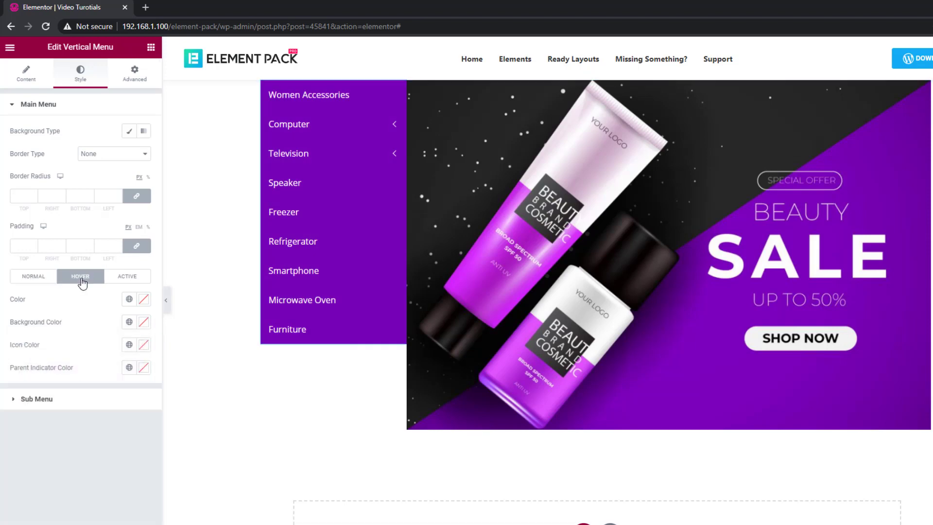
{"action": "left_click", "coordinate": [141, 321]}
{"action": "type", "text": "#7600B4"}
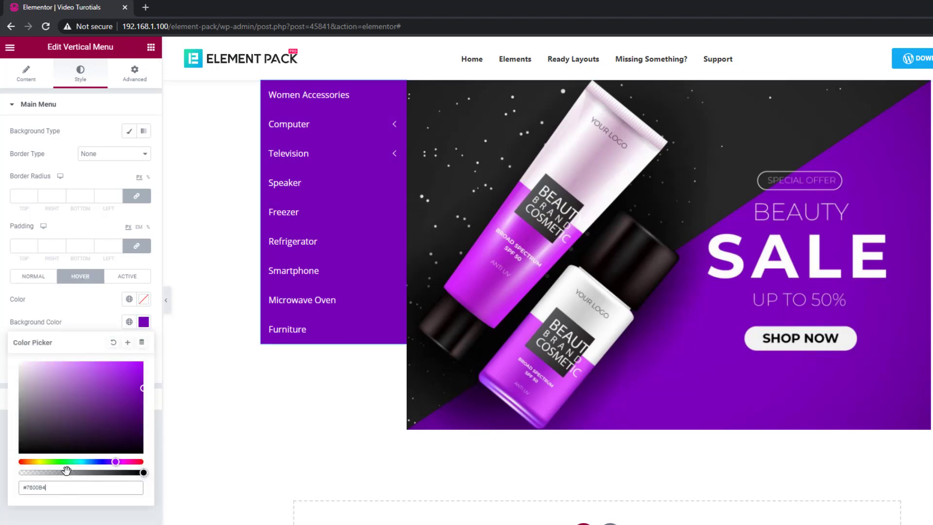
{"action": "left_click", "coordinate": [108, 313]}
{"action": "left_click", "coordinate": [143, 299]}
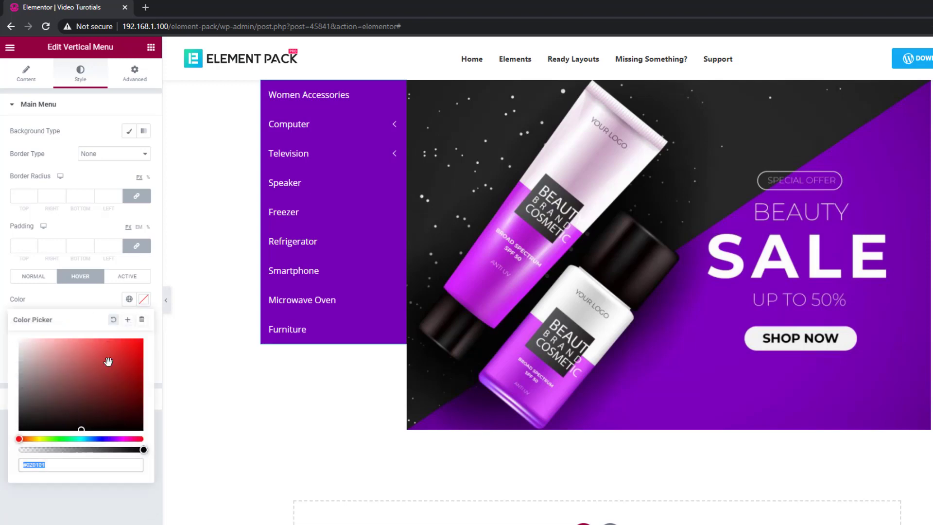
{"action": "left_click", "coordinate": [2, 447]}
{"action": "mouse_move", "coordinate": [316, 129]}
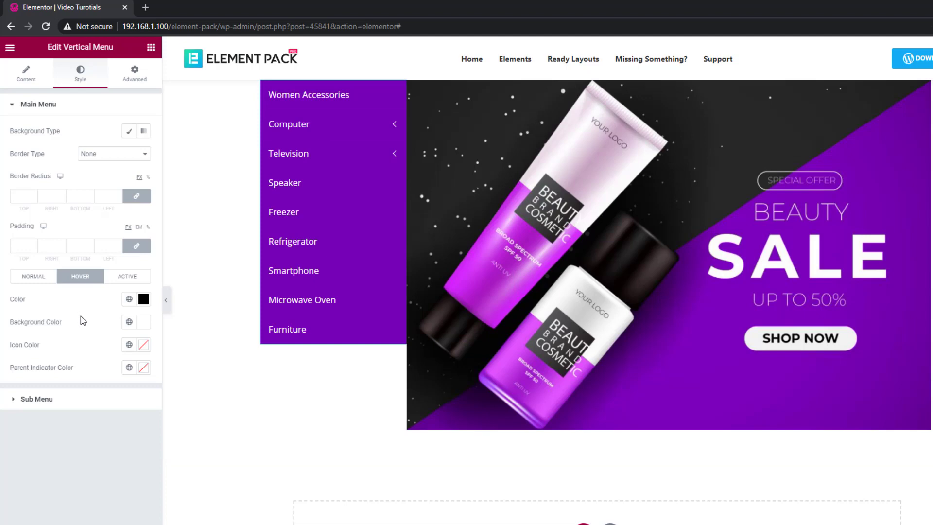
{"action": "left_click", "coordinate": [54, 404]}
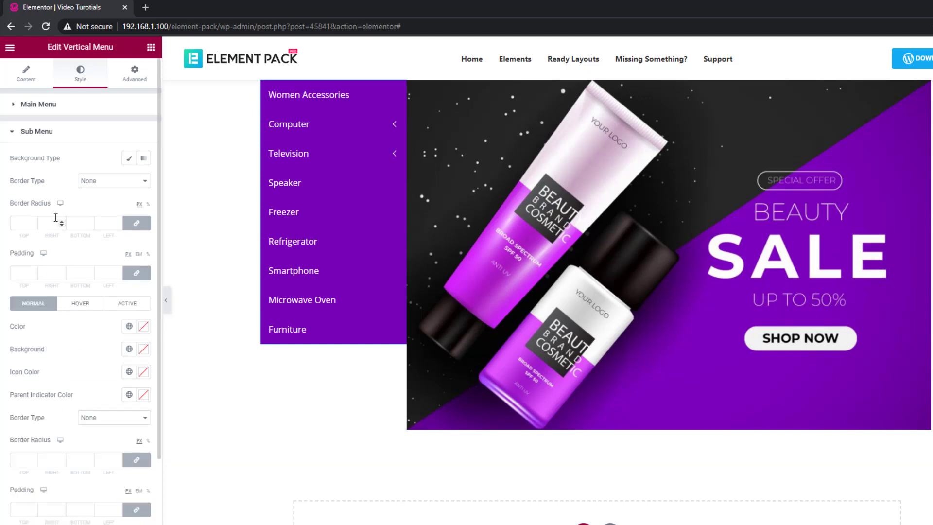
- Set the submenu's Normal background colour to magenta #C126E2
{"action": "scroll", "coordinate": [56, 218], "scroll_direction": "down", "scroll_amount": 2}
{"action": "left_click", "coordinate": [144, 251]}
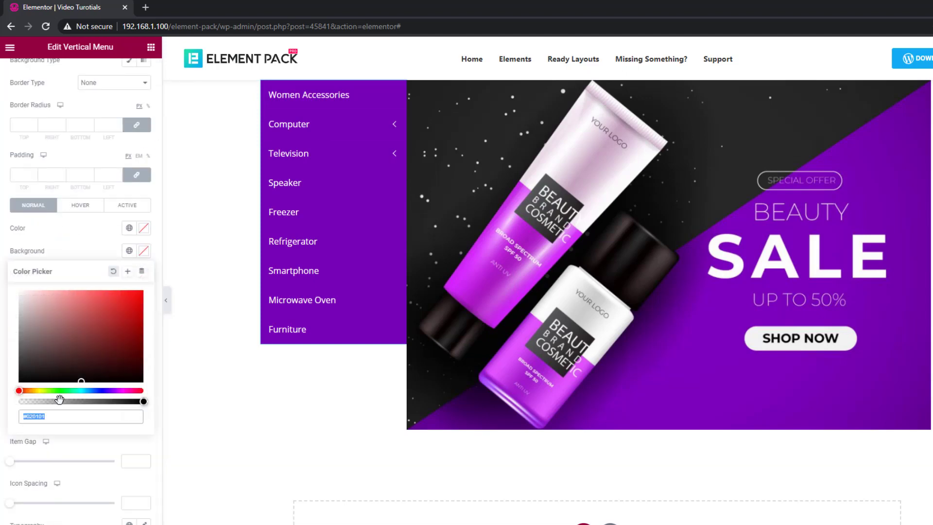
{"action": "left_click_drag", "start_coordinate": [57, 417], "coordinate": [28, 416]}
{"action": "type", "text": "#C126E2"}
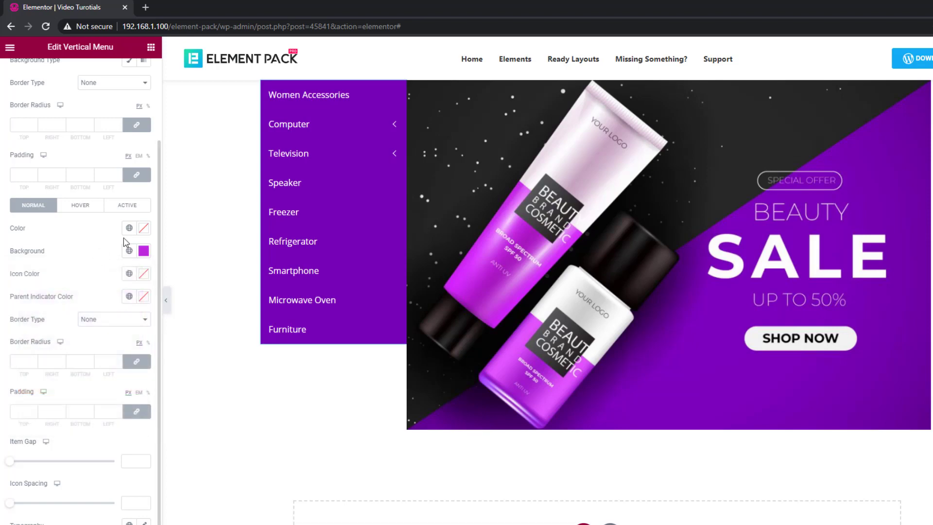
{"action": "left_click", "coordinate": [144, 228]}
{"action": "left_click", "coordinate": [69, 228]}
- Set the submenu's Active background to darker purple #9A1FB4 and check the preview
{"action": "left_click", "coordinate": [85, 207]}
{"action": "left_click", "coordinate": [119, 305]}
{"action": "left_click", "coordinate": [143, 349]}
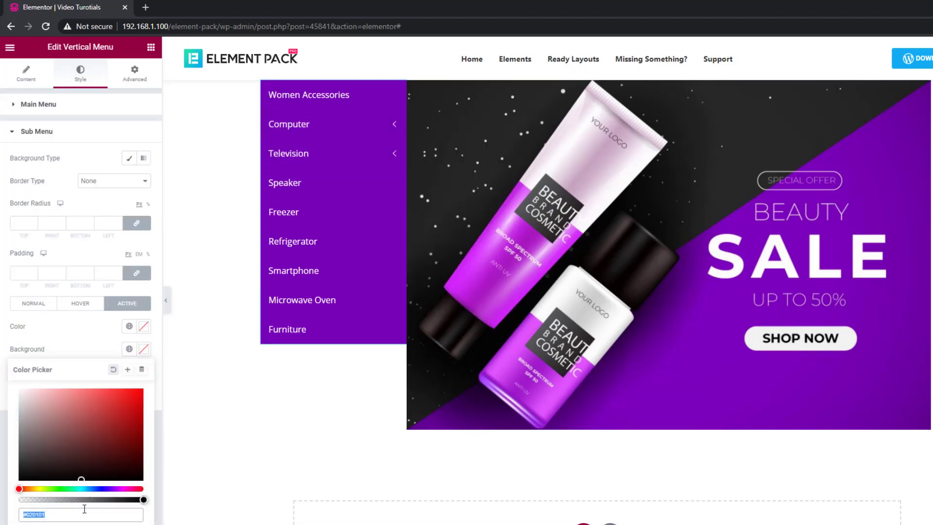
{"action": "type", "text": "#C126E2"}
{"action": "left_click_drag", "start_coordinate": [123, 403], "coordinate": [122, 415]}
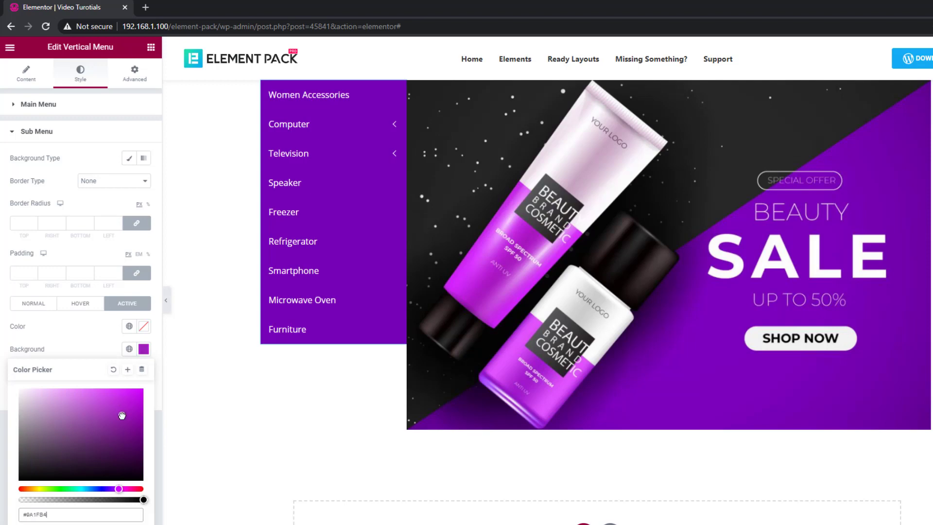
{"action": "left_click", "coordinate": [102, 357]}
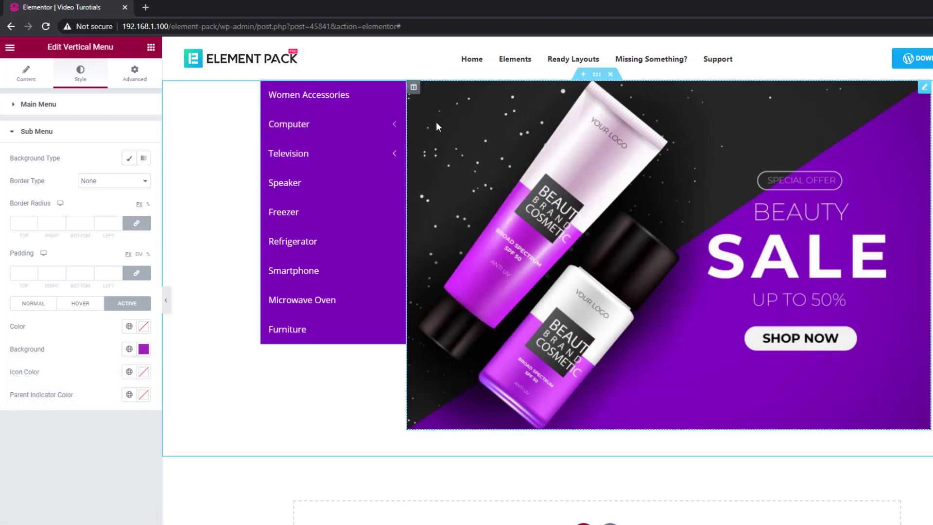
{"action": "mouse_move", "coordinate": [452, 129]}
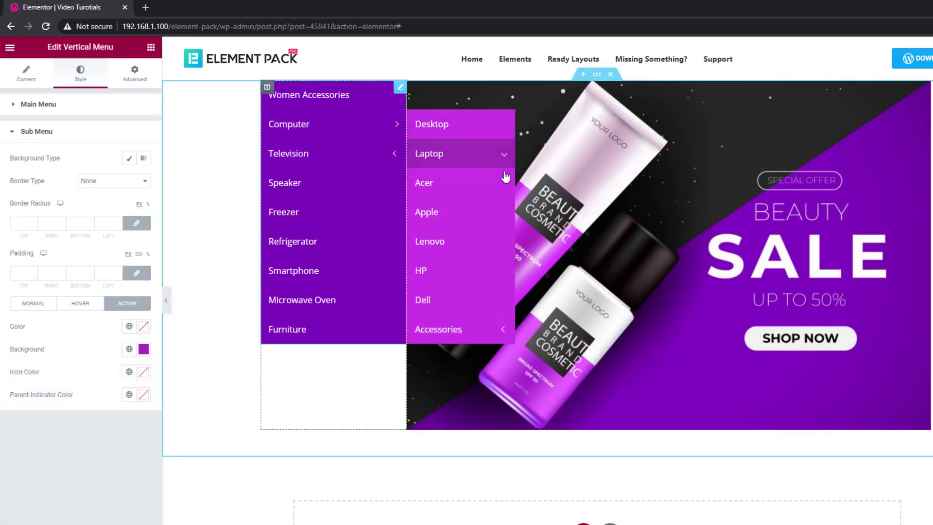
{"action": "mouse_move", "coordinate": [502, 333]}
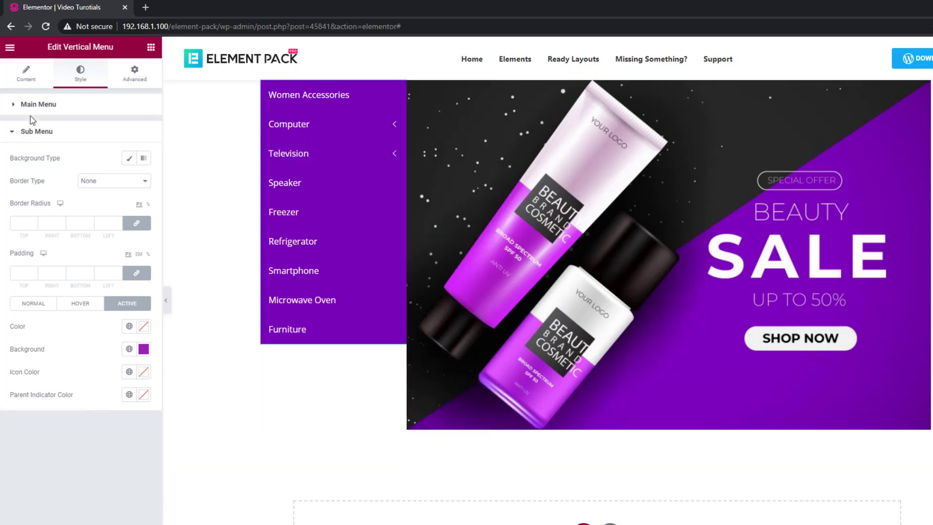
- Add the shopping bag icon from the Icon Library to the Women Accessories item
{"action": "left_click", "coordinate": [30, 110]}
{"action": "left_click", "coordinate": [26, 73]}
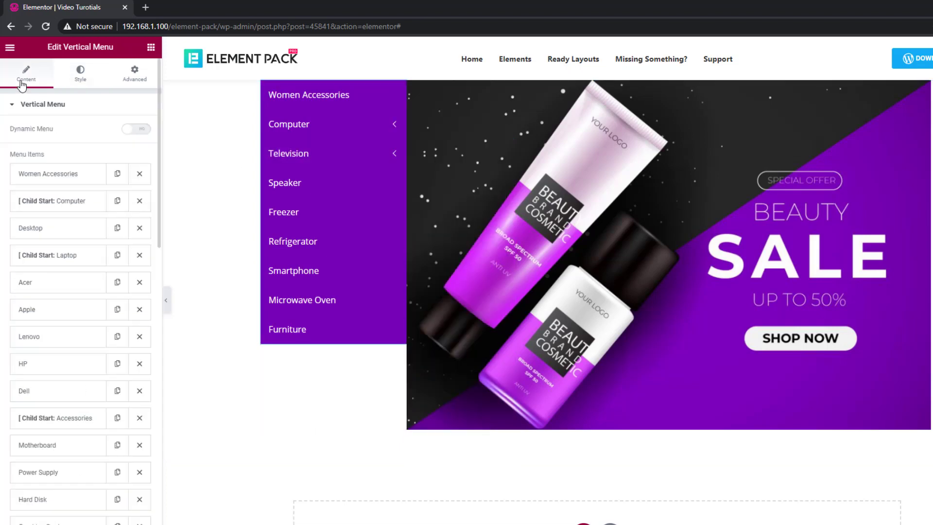
{"action": "left_click", "coordinate": [62, 179]}
{"action": "left_click", "coordinate": [84, 333]}
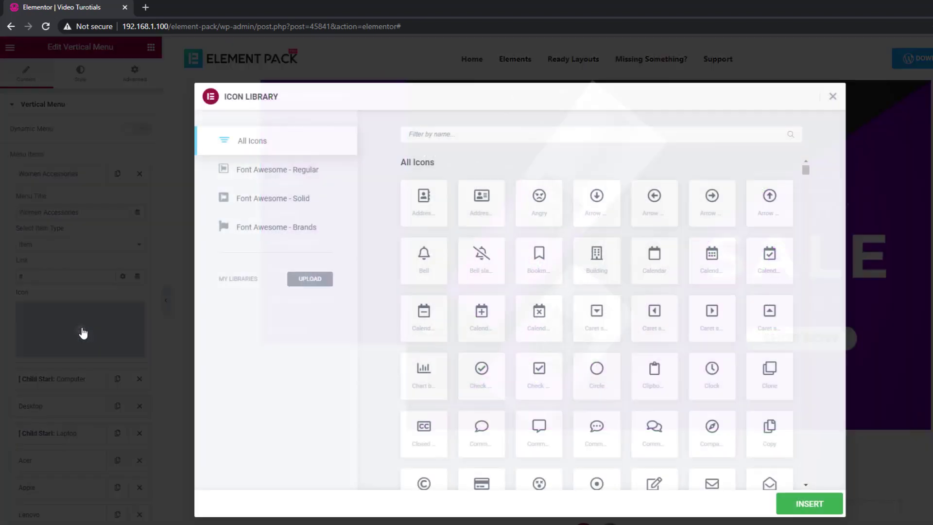
{"action": "type", "text": "bag"}
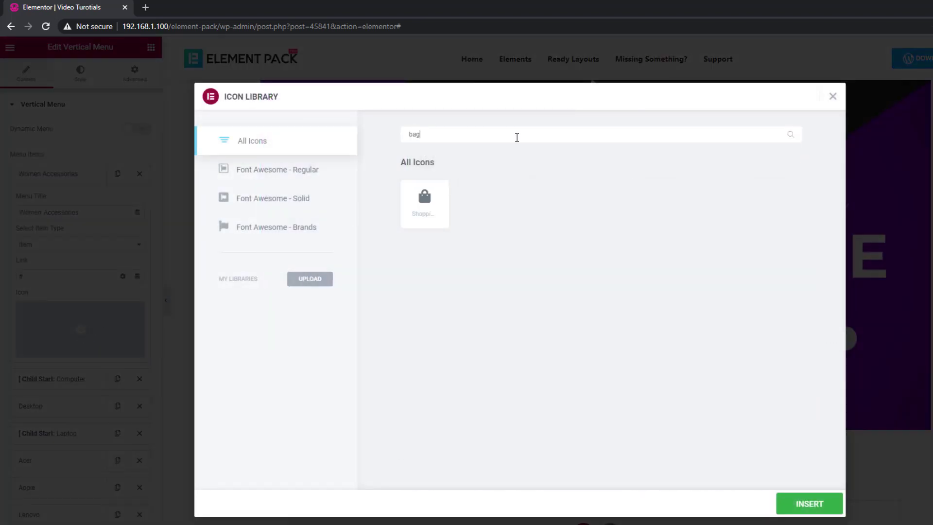
{"action": "left_click", "coordinate": [425, 200]}
{"action": "left_click", "coordinate": [810, 503]}
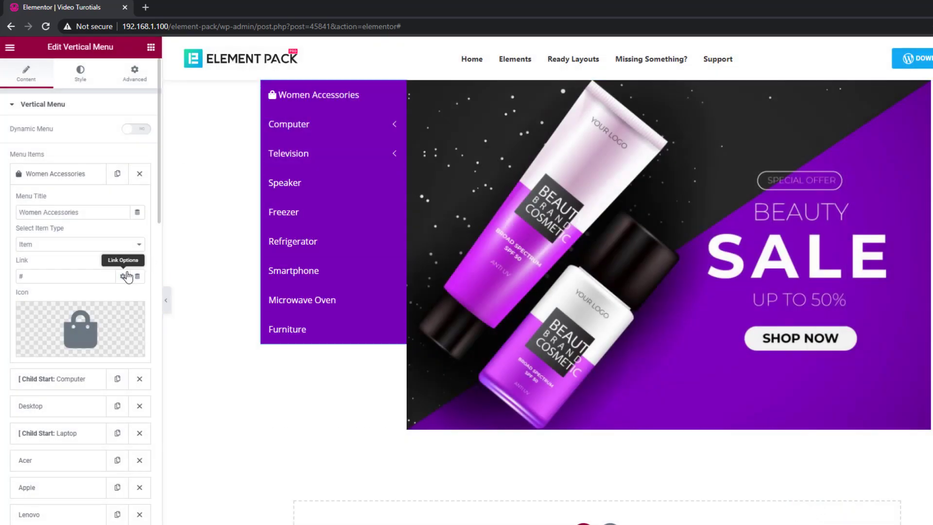
- Increase the menu's Icon Spacing to 12
{"action": "left_click", "coordinate": [80, 74]}
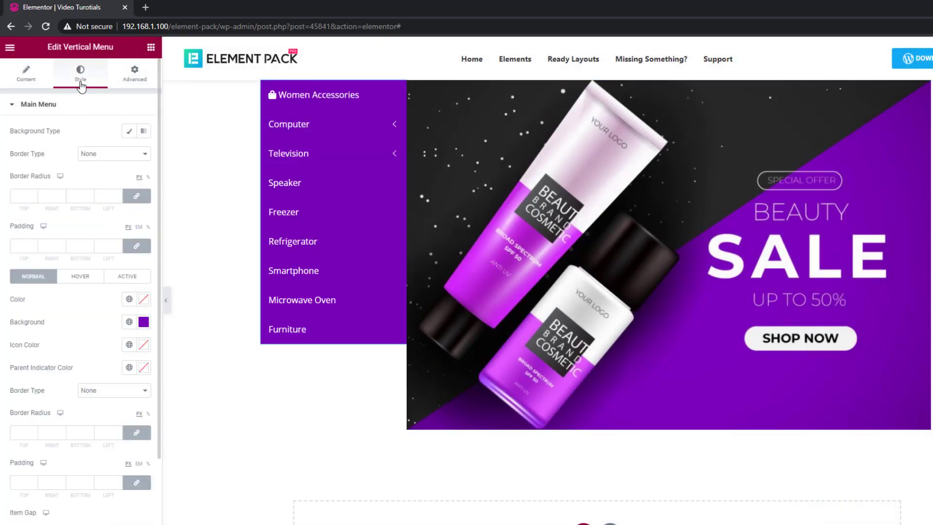
{"action": "scroll", "coordinate": [79, 305], "scroll_direction": "down", "scroll_amount": 2}
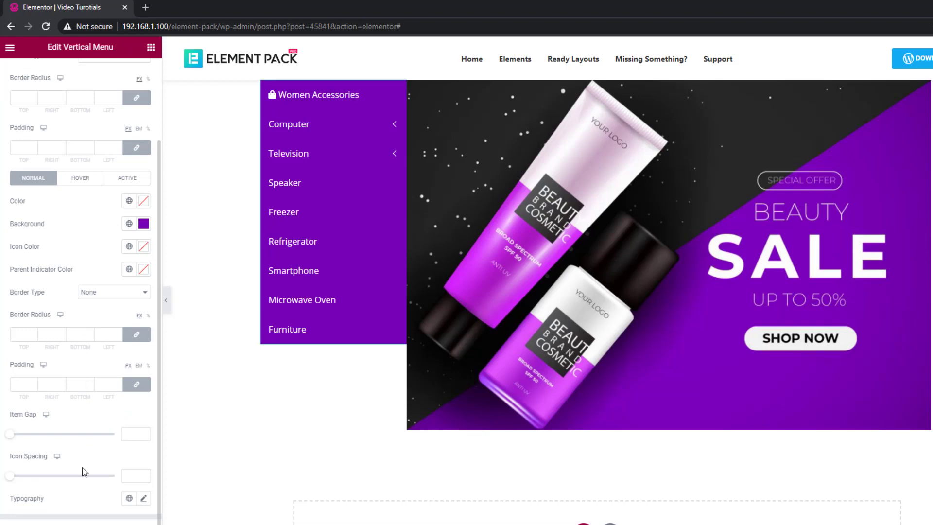
{"action": "left_click_drag", "start_coordinate": [13, 479], "coordinate": [37, 480]}
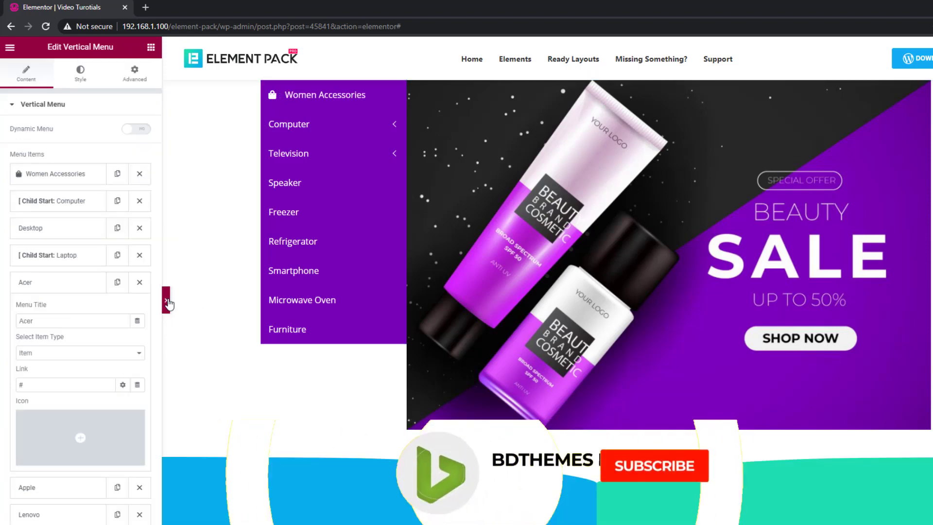
{"action": "left_click", "coordinate": [166, 300]}
- Preview the Computer submenu with its Laptop and Accessories items expanded
{"action": "mouse_move", "coordinate": [311, 127]}
{"action": "left_click", "coordinate": [423, 155]}
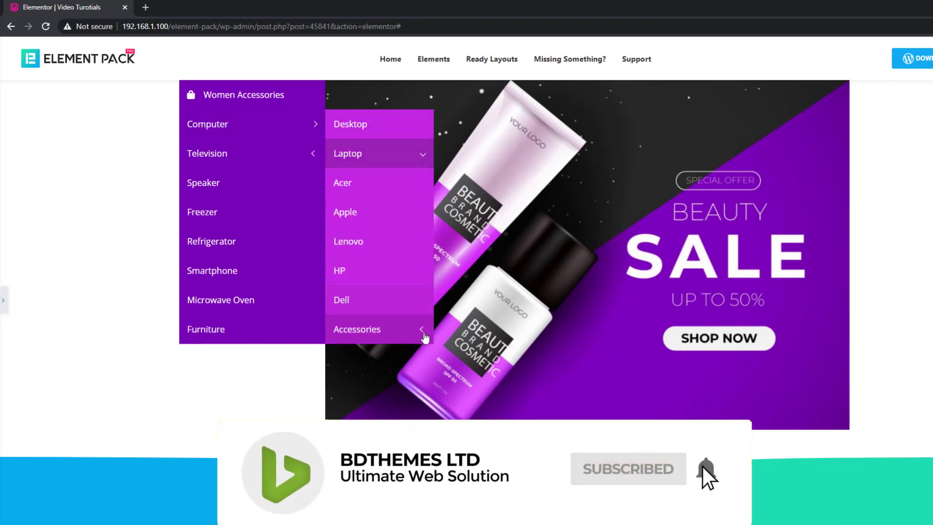
{"action": "left_click", "coordinate": [422, 331]}
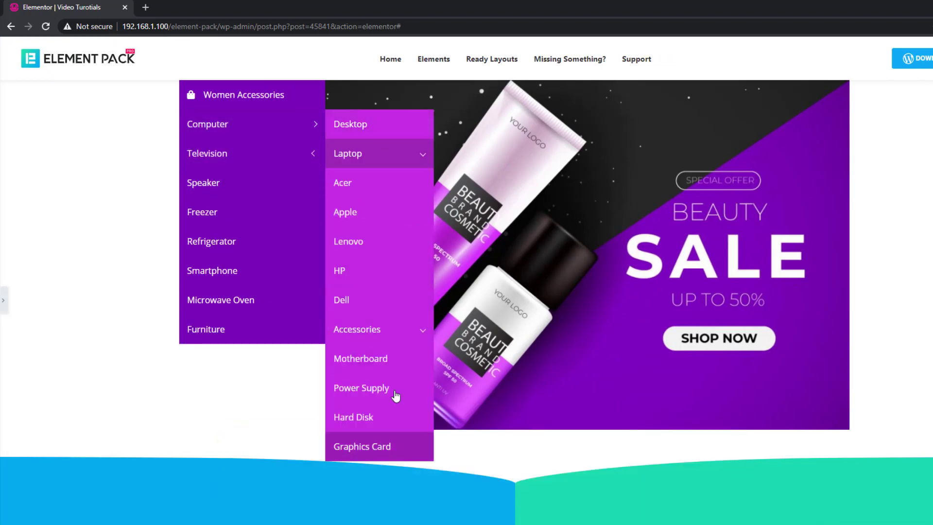